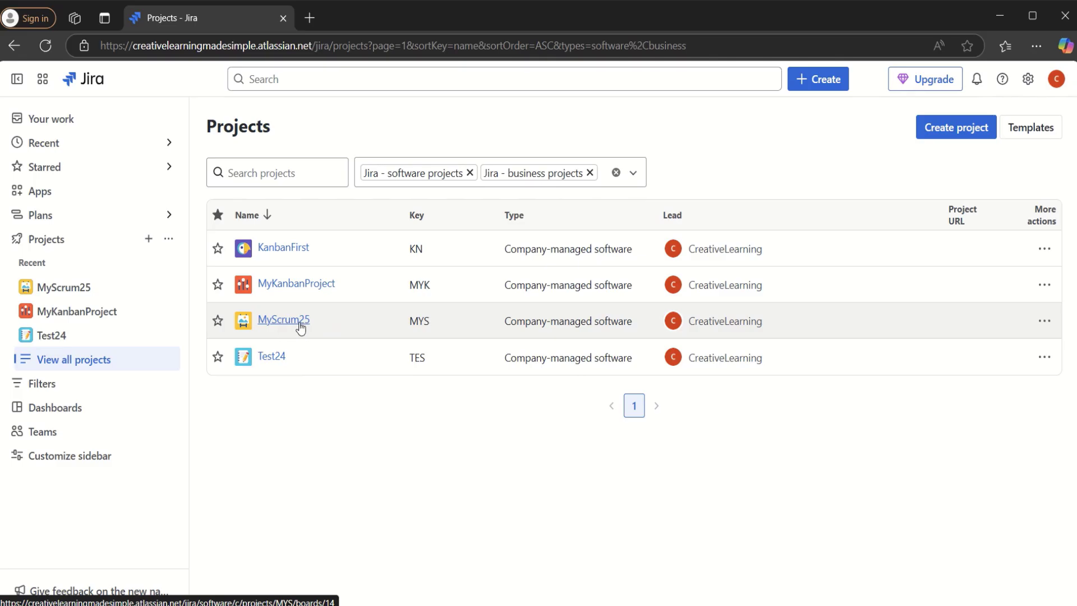
Step: Open the backlog of the MyScrum25 project and look through its issues
left_click(288, 324)
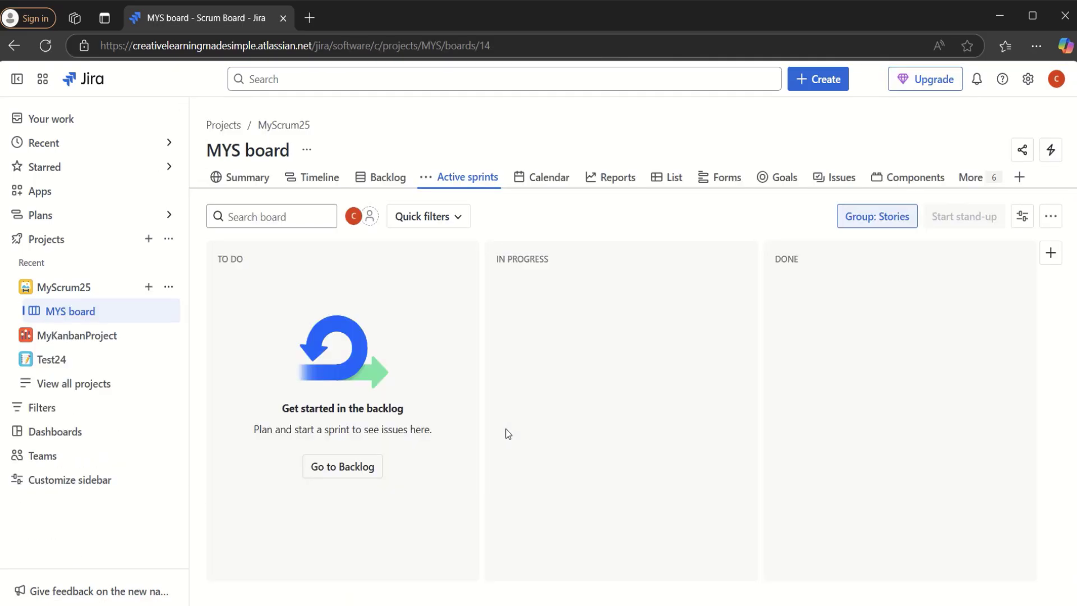
left_click(391, 180)
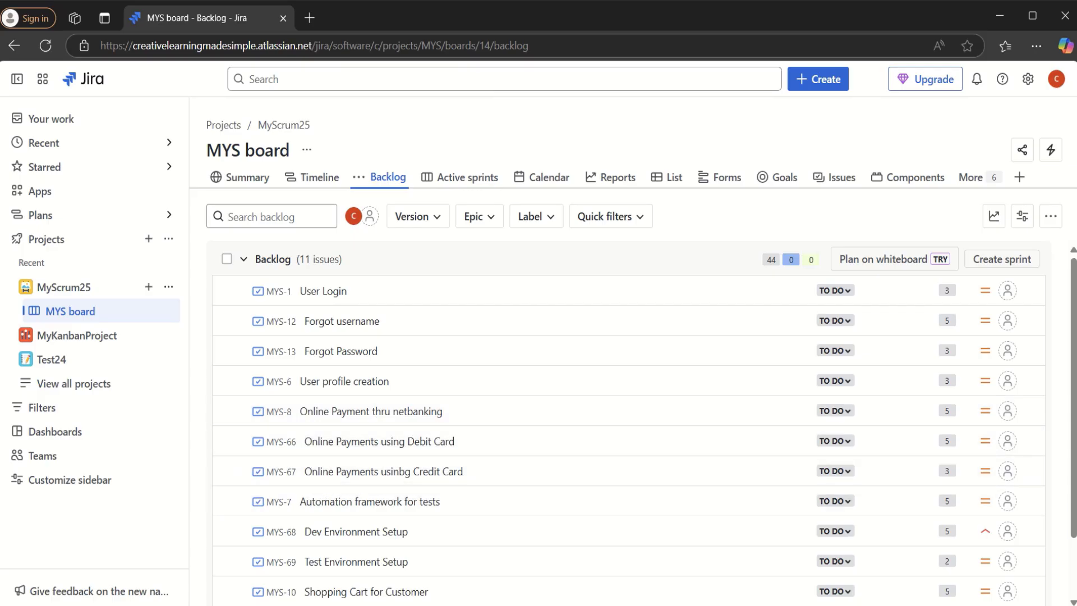
scroll(636, 478, "down", 1)
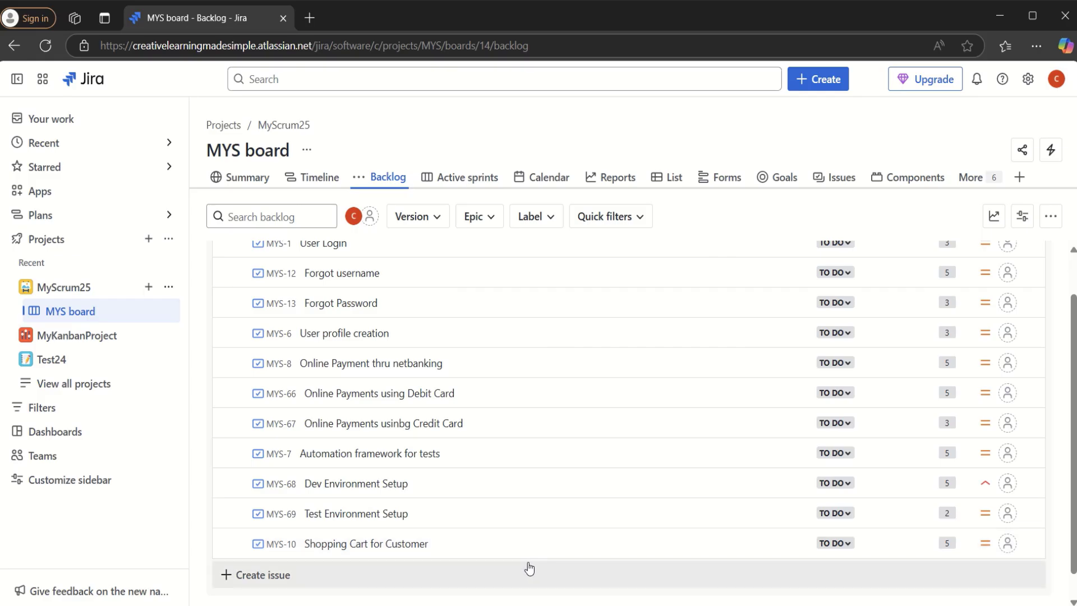
left_click_drag(1072, 444, 1073, 407)
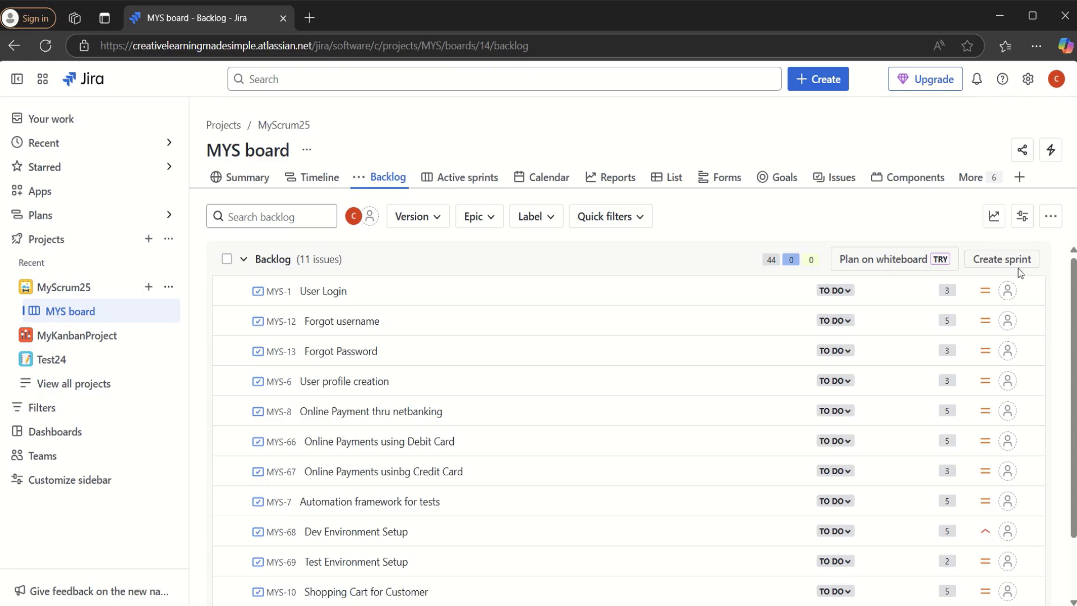
Step: Create a sprint from the backlog and set its dates from 17/02/2025 to 28/02/2025 with a custom duration
left_click(999, 261)
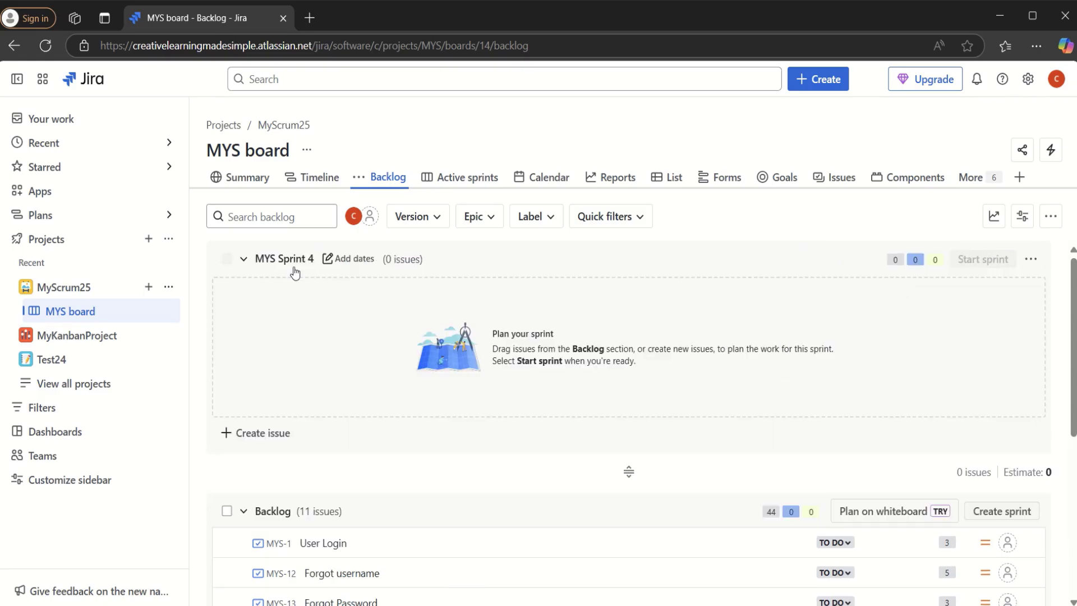
left_click(1031, 260)
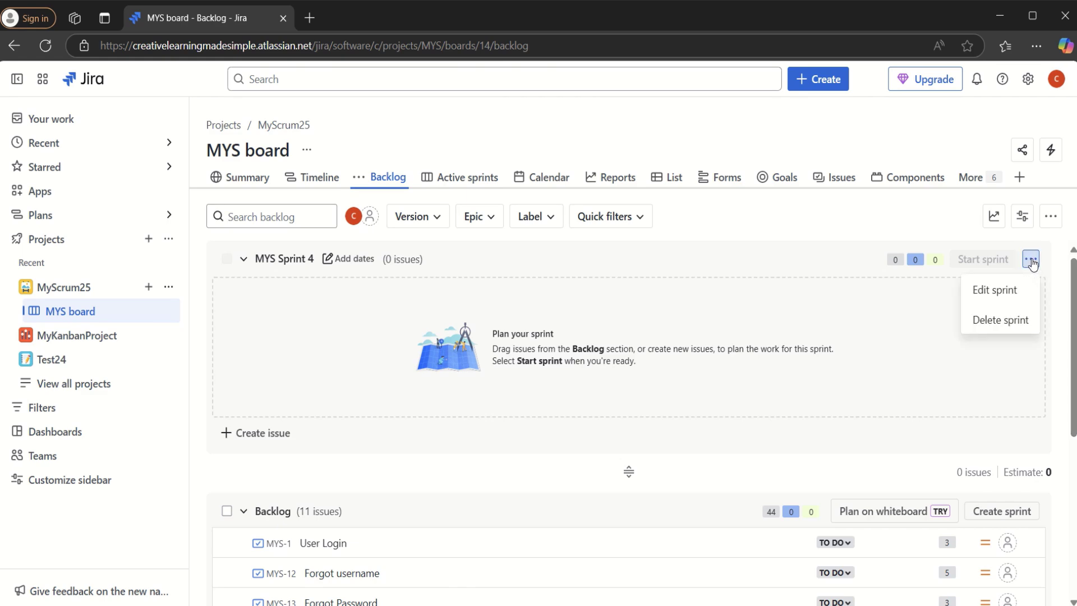
left_click(1004, 292)
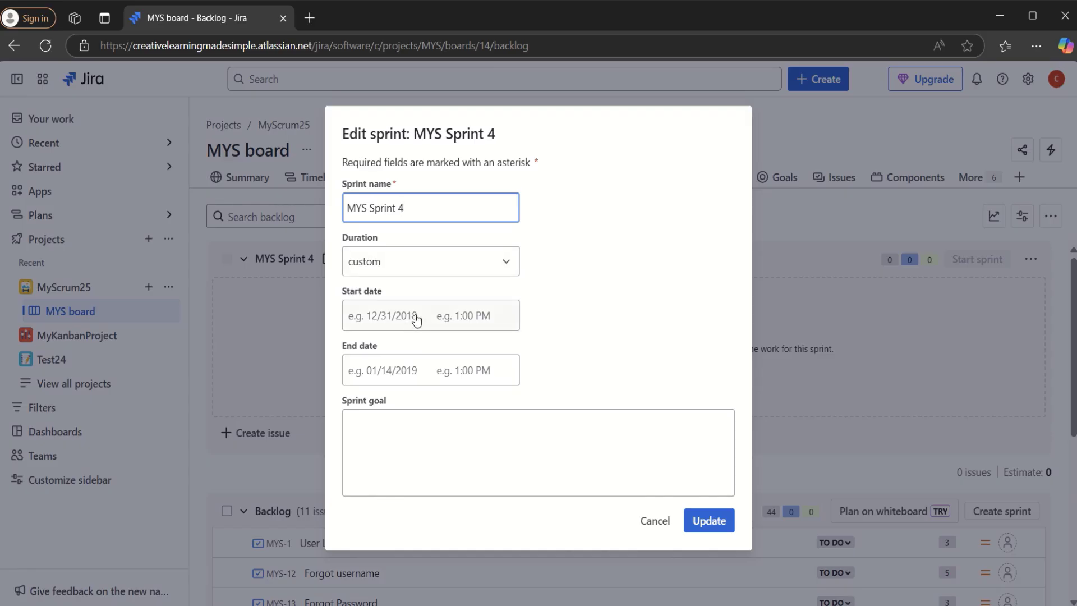
left_click(436, 272)
left_click(437, 271)
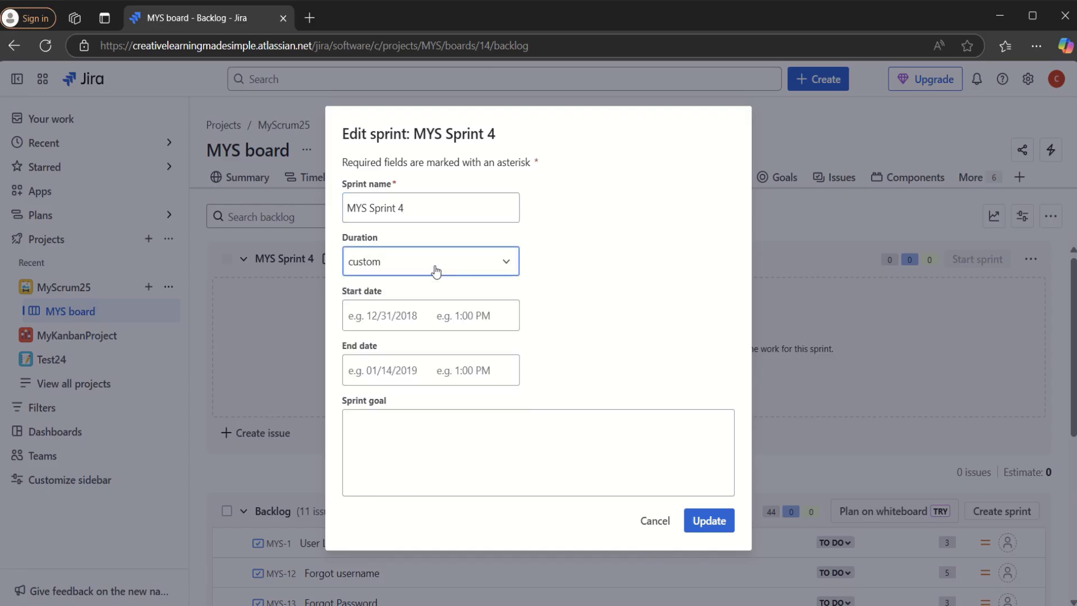
left_click(401, 317)
left_click(403, 485)
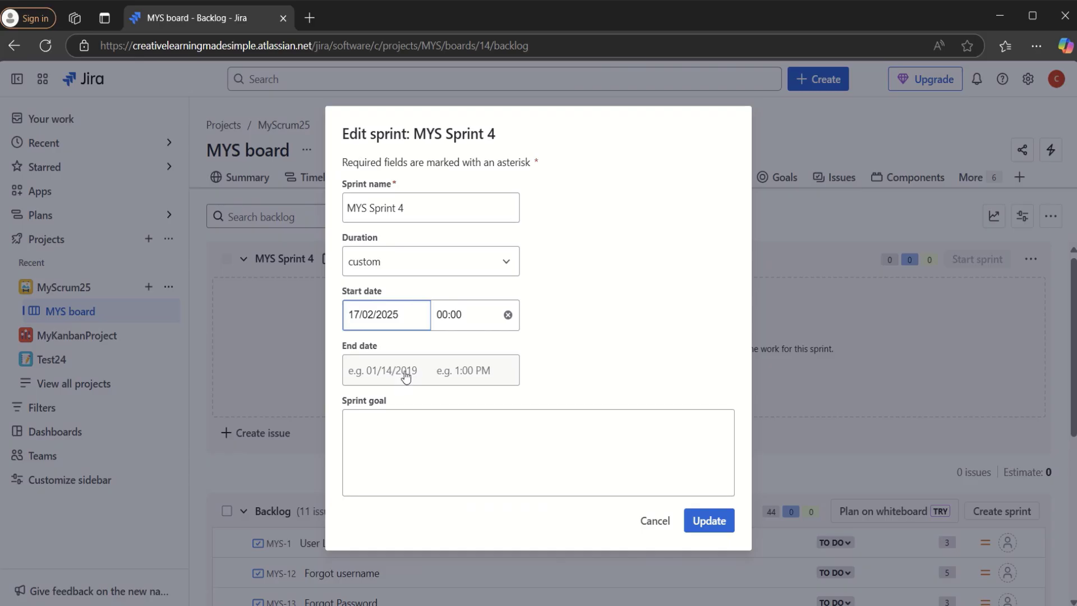
left_click(386, 373)
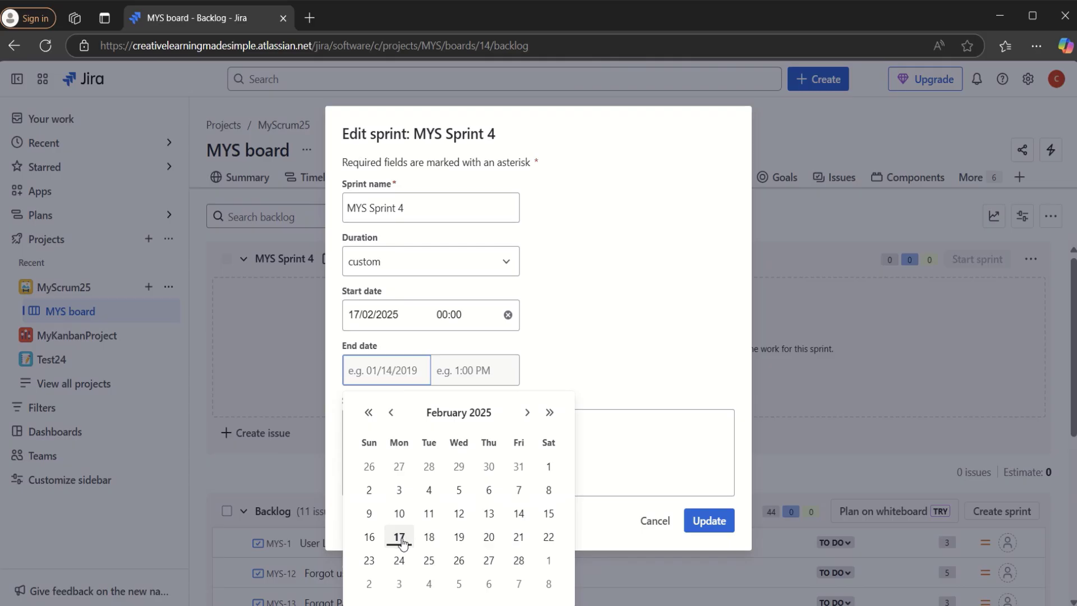
left_click(519, 560)
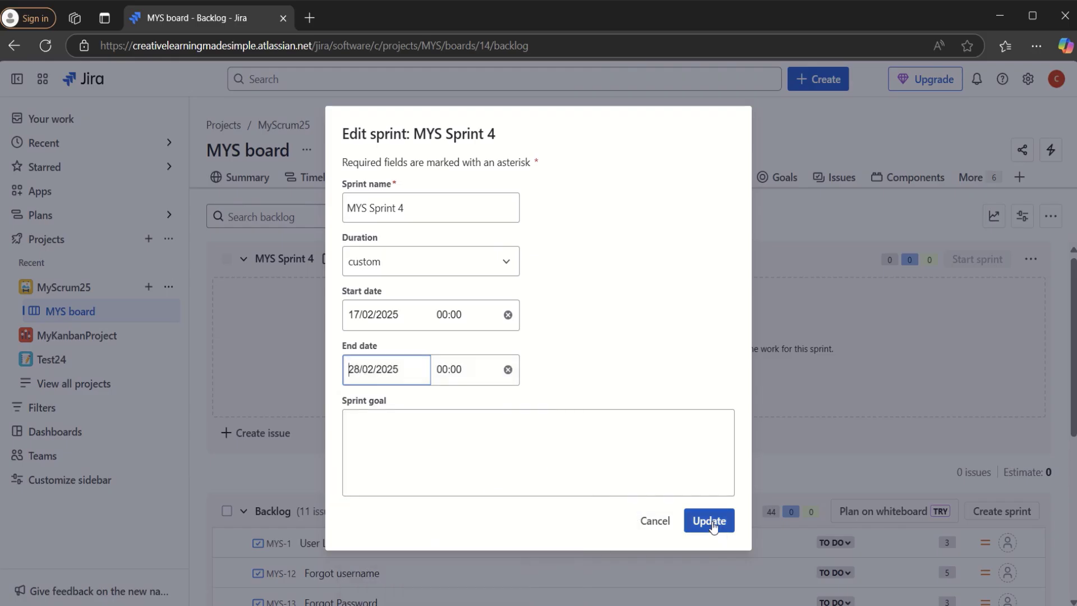
Step: Rename the sprint as MYS Sprint 1 and save the sprint details
left_click(417, 206)
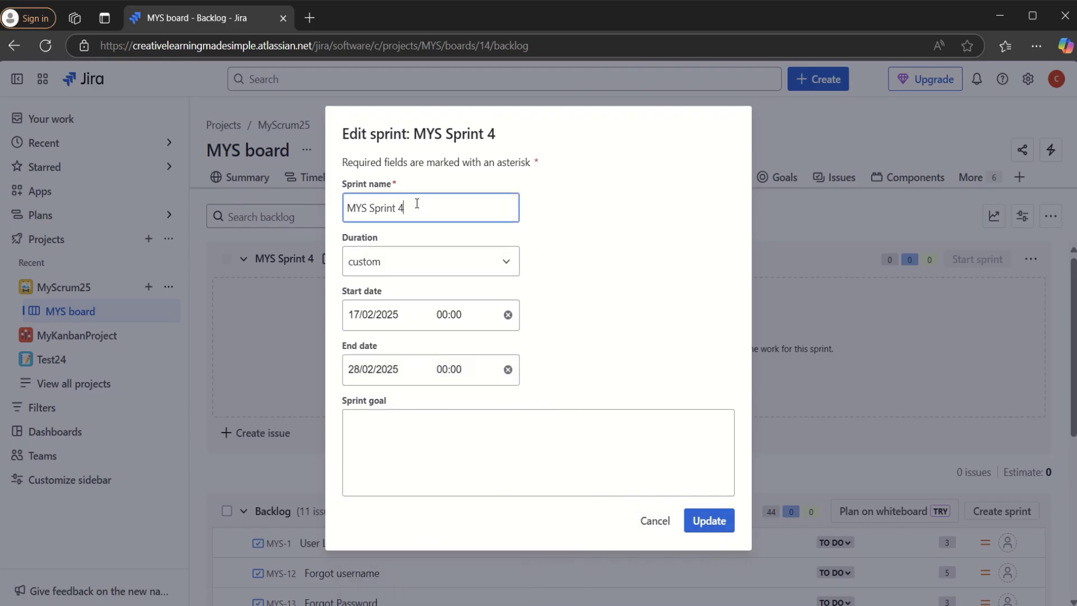
key("BackSpace")
type("1")
left_click(716, 524)
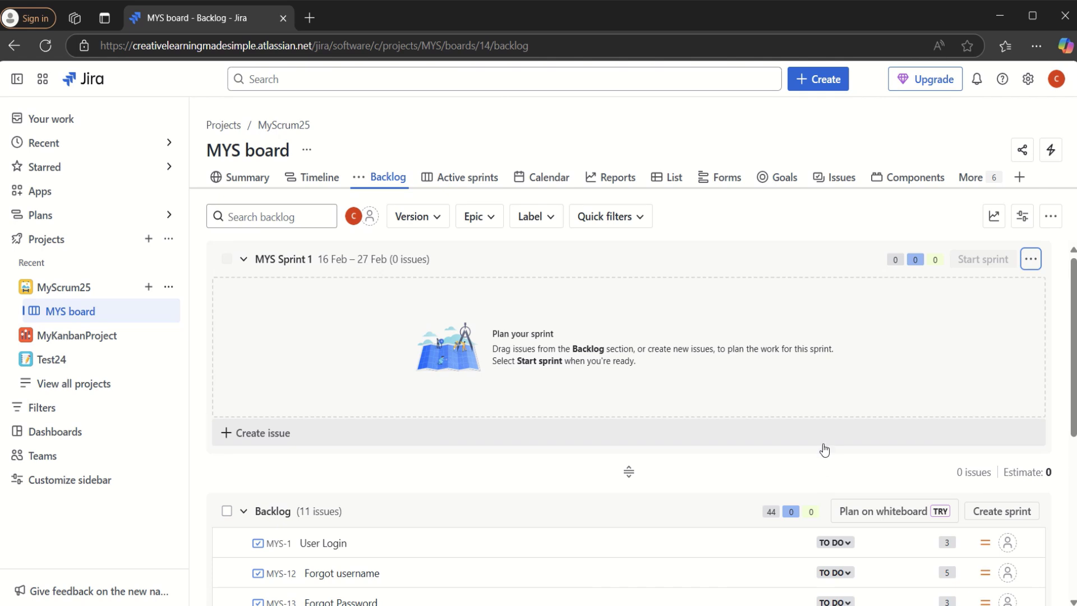
Step: Create a second sprint from the backlog
left_click(1016, 511)
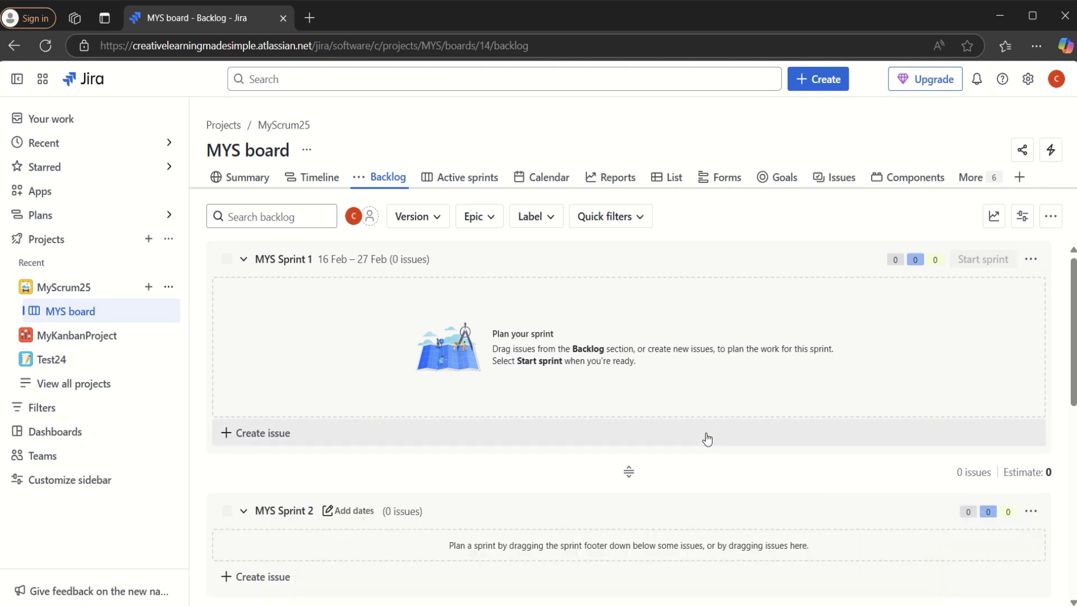
left_click(1029, 511)
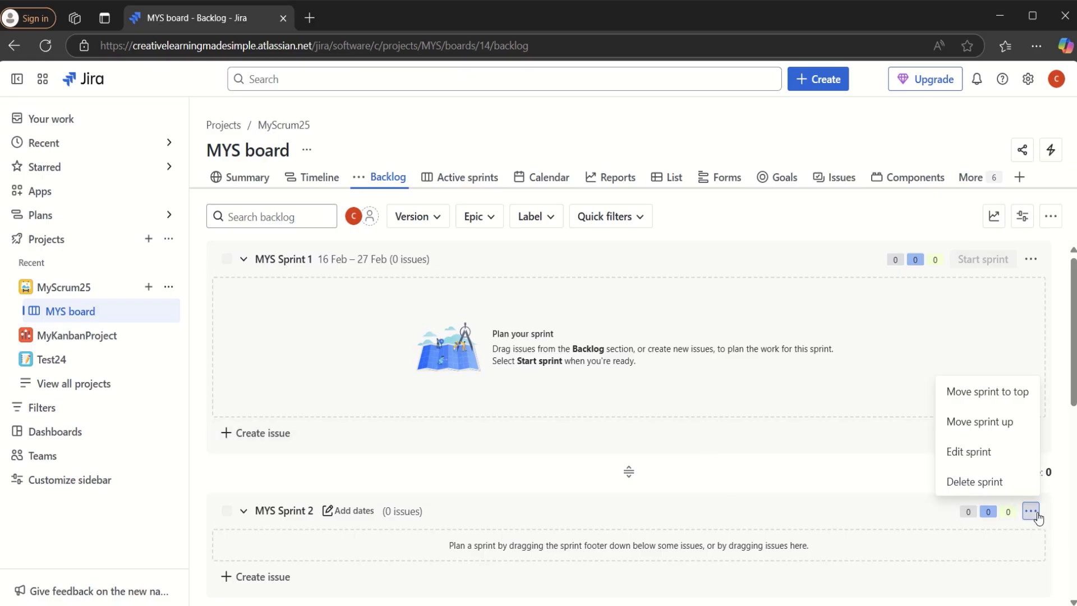
left_click(986, 452)
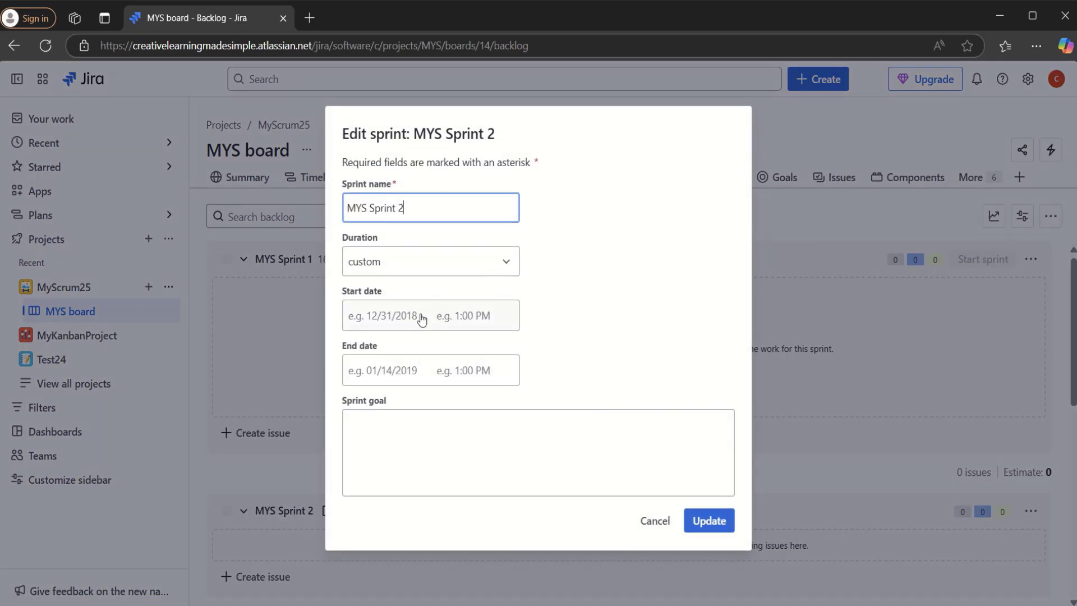
left_click(650, 520)
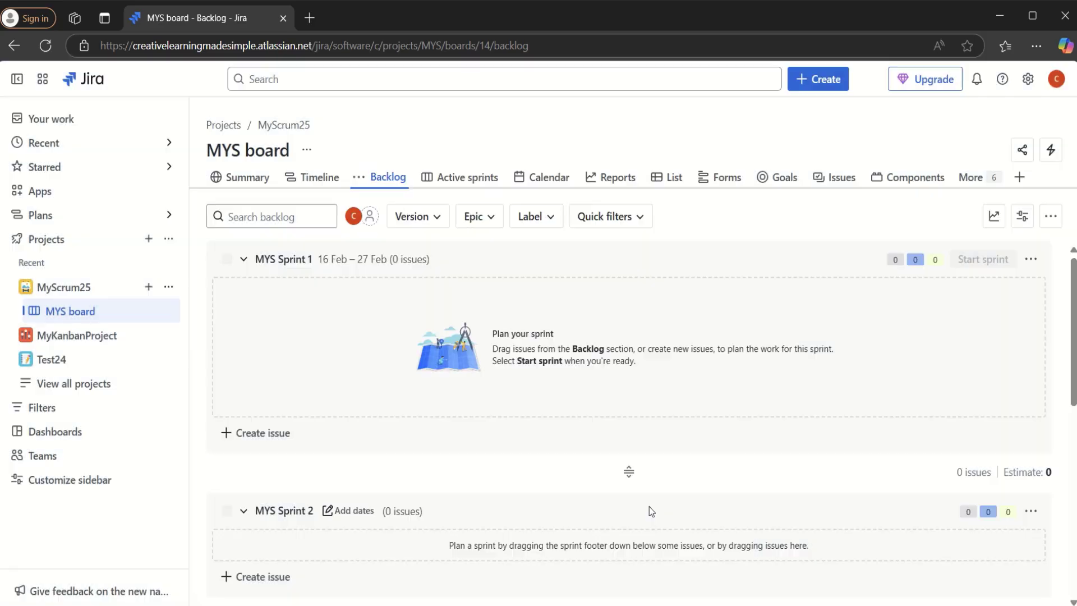
Step: Edit MYS Sprint 1 and set its duration to 2 weeks
left_click(1031, 259)
left_click(955, 355)
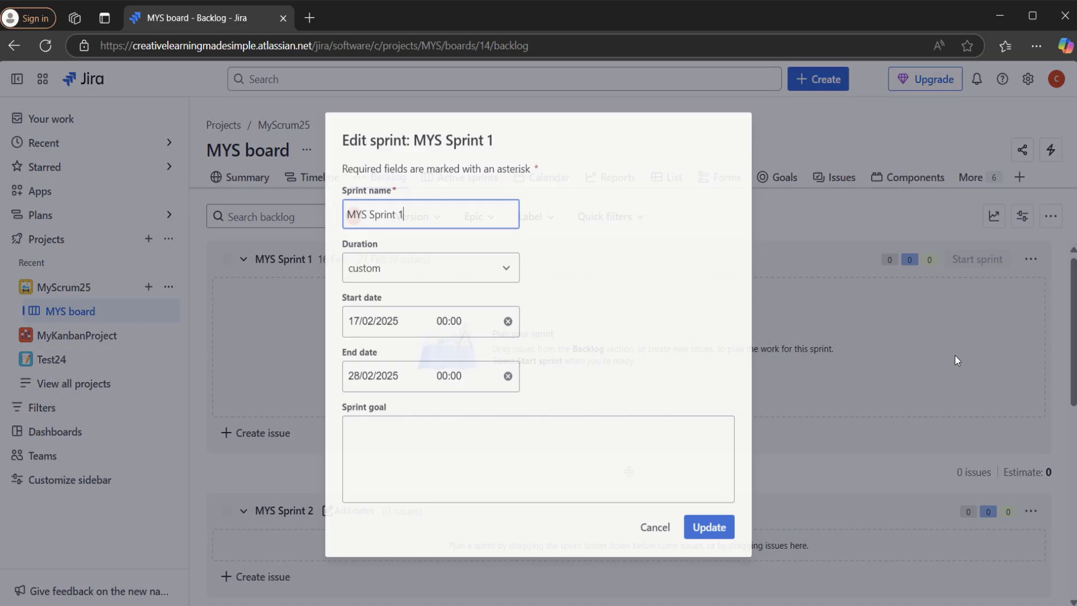
left_click(471, 264)
left_click(363, 328)
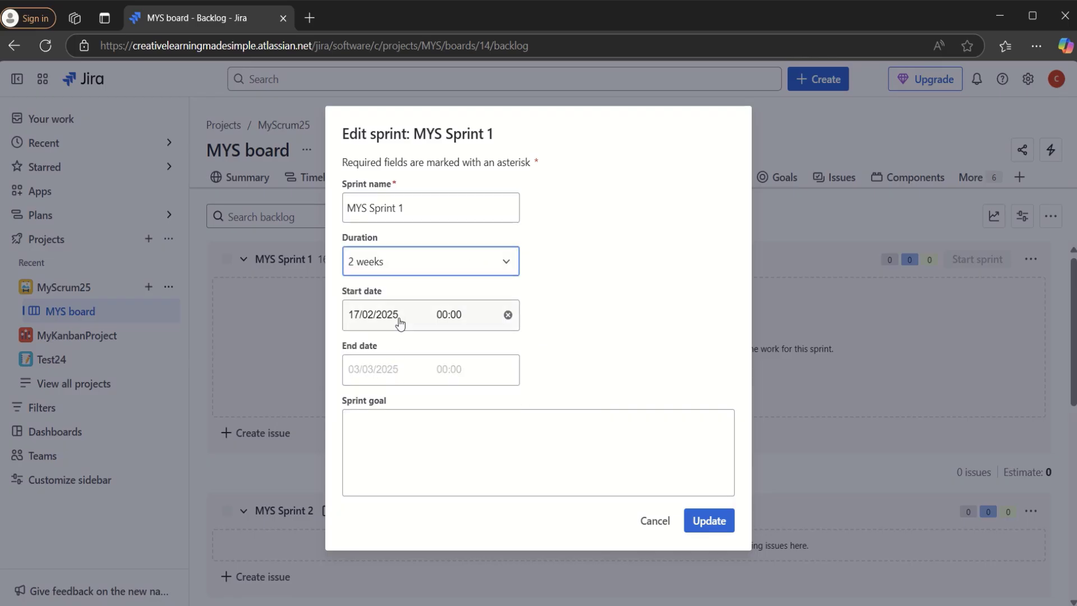
Step: Return MYS Sprint 1 to a custom duration, set its end date to 28/02/2025 and save it
left_click(387, 271)
left_click(387, 272)
left_click(369, 398)
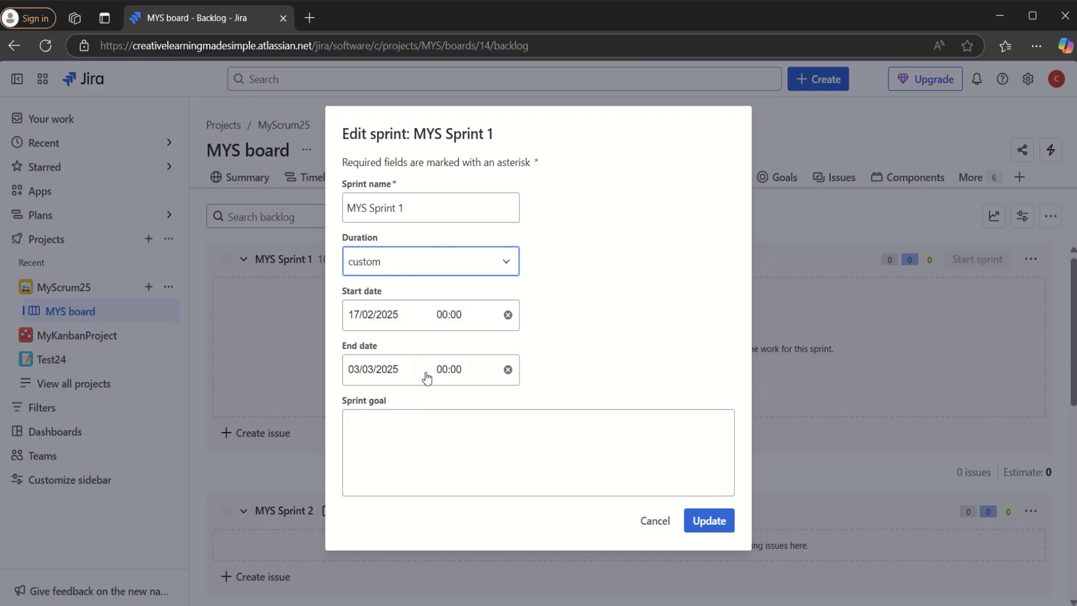
left_click(414, 373)
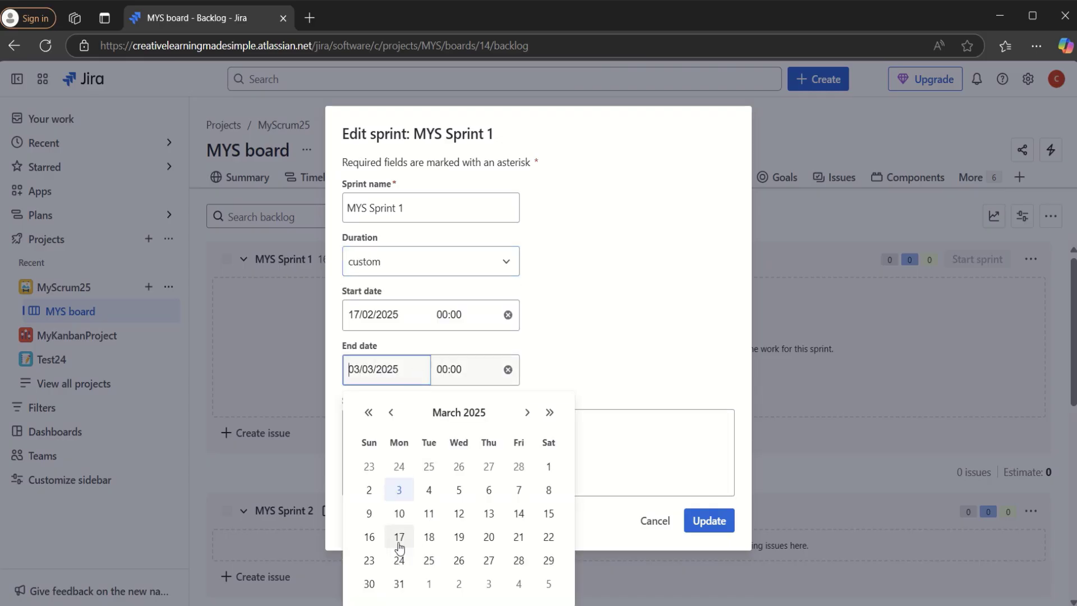
left_click(390, 413)
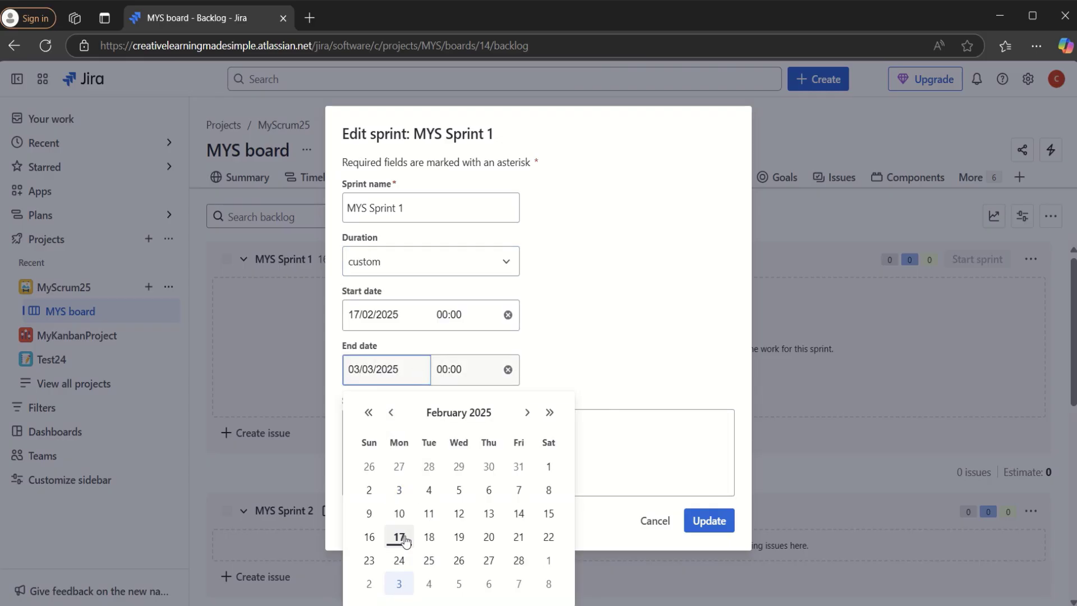
left_click(519, 561)
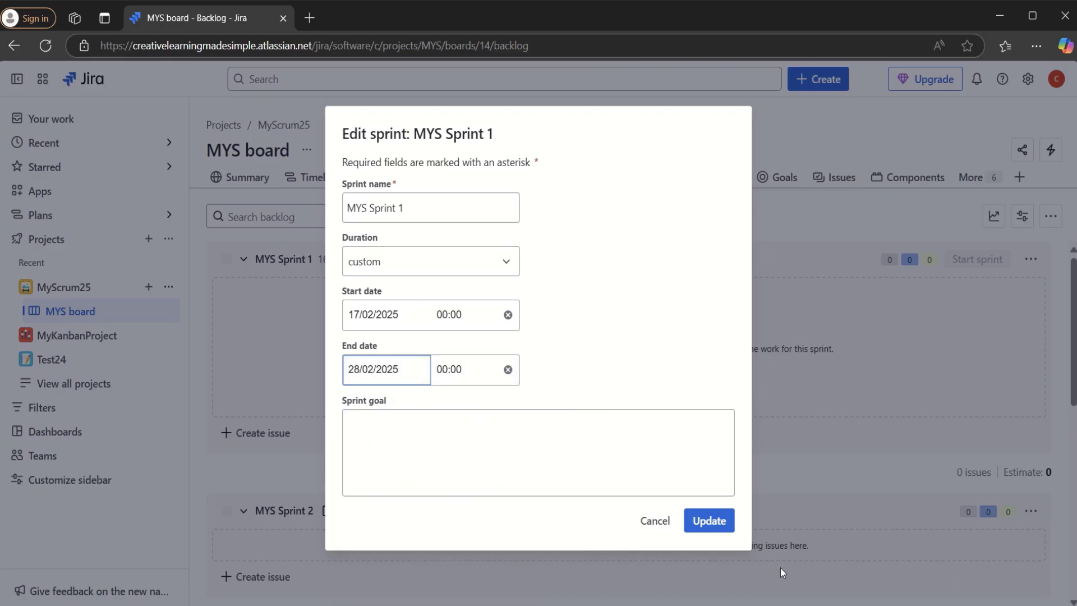
left_click(709, 521)
Step: Set the dates of MYS Sprint 2 from 03/03/2025 to 14/03/2025 and save the sprint
scroll(994, 378, "down", 3)
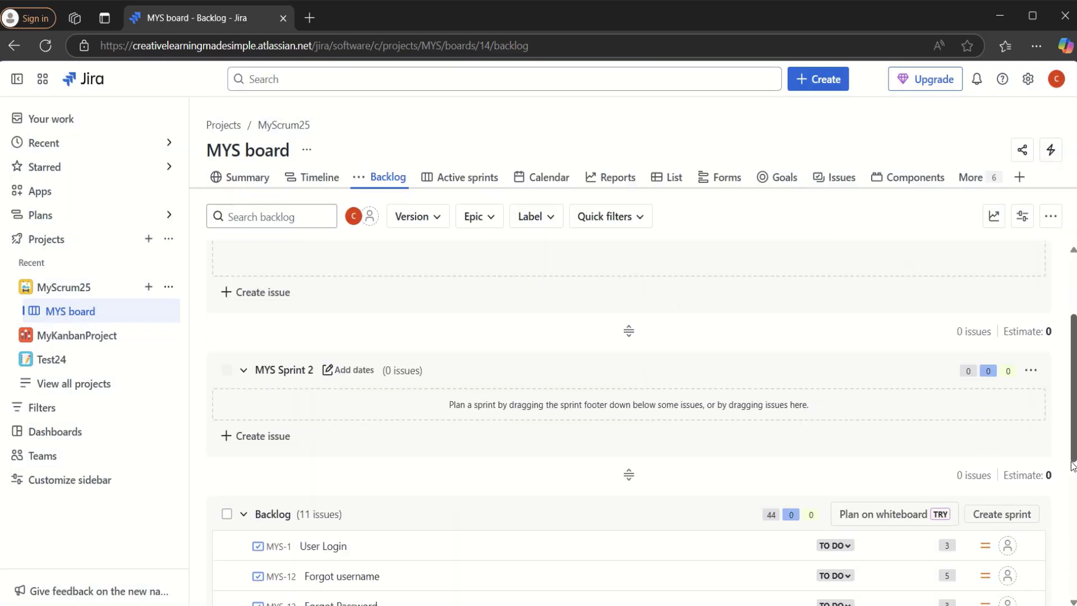
left_click(1030, 340)
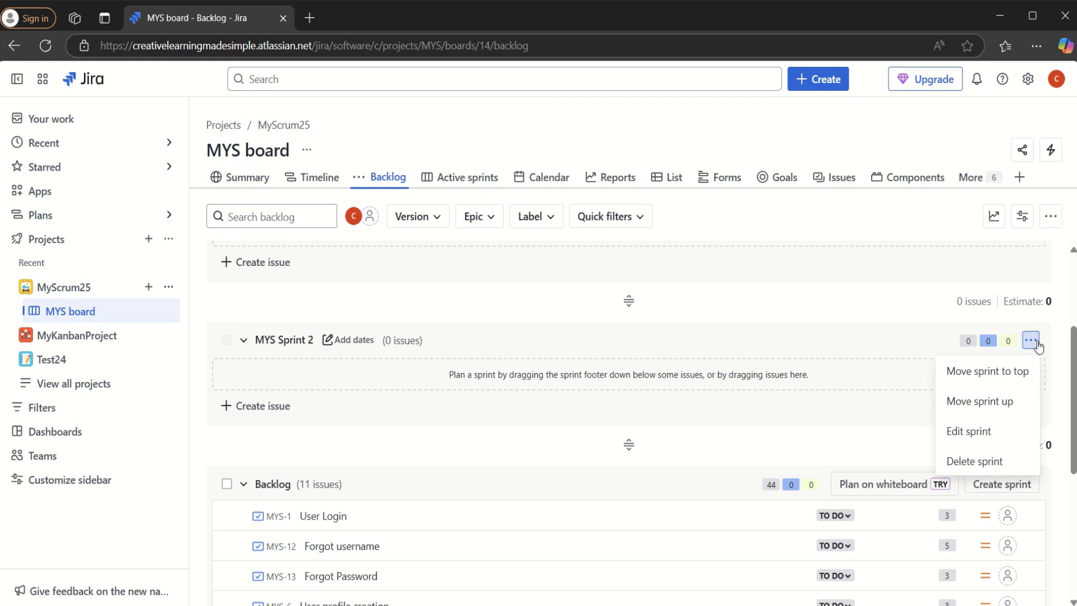
left_click(978, 429)
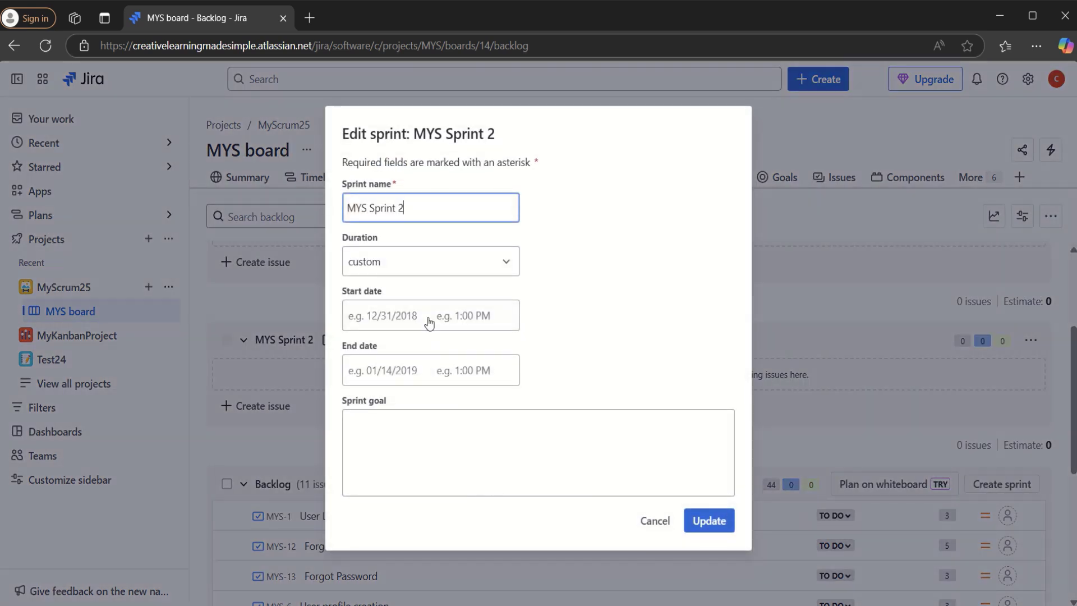
left_click(427, 317)
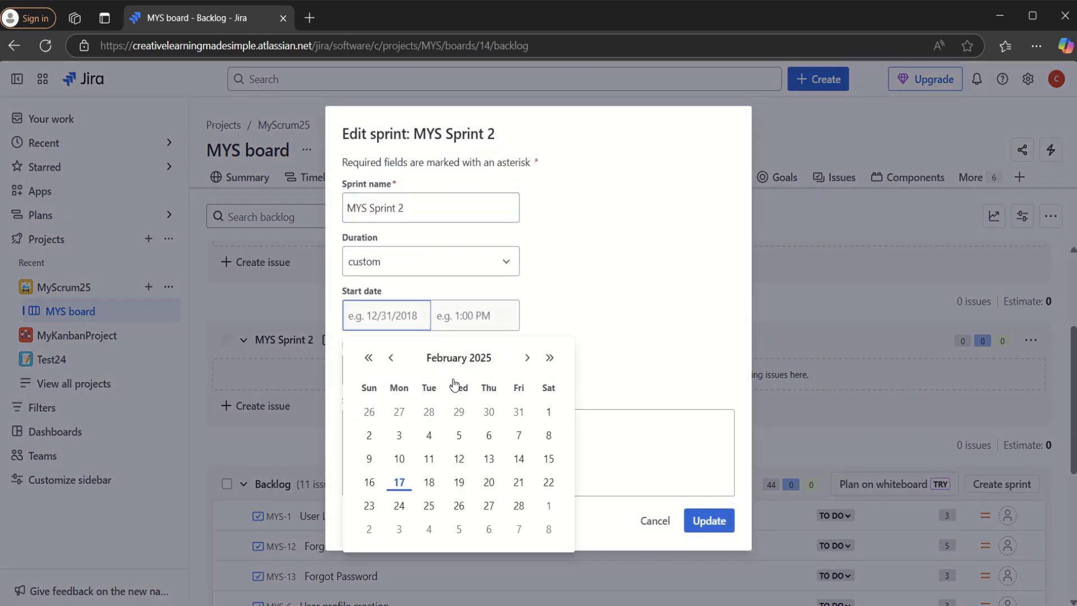
left_click(399, 530)
left_click(412, 370)
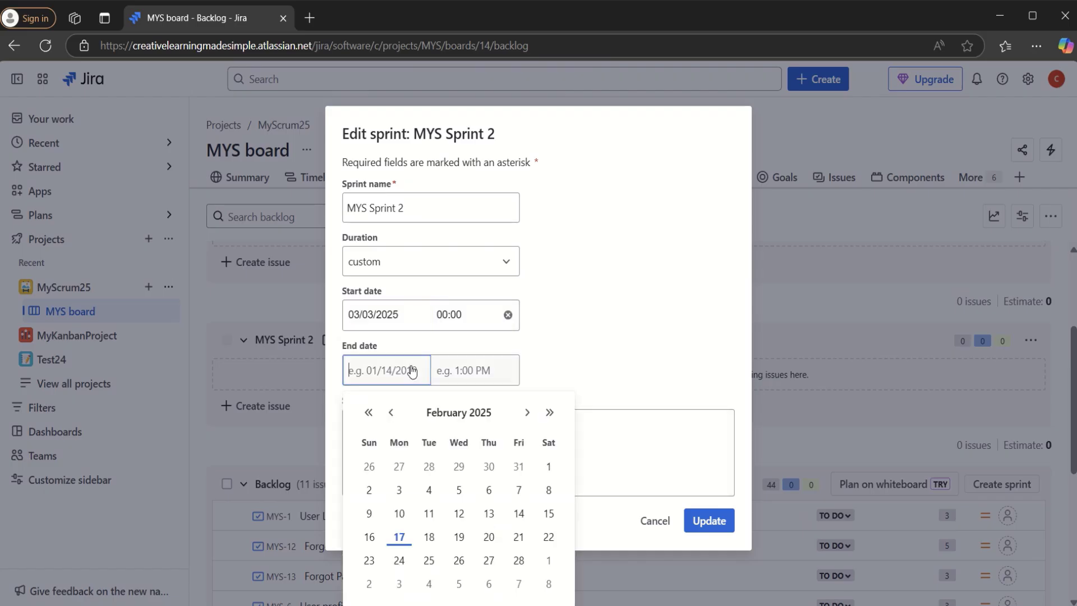
left_click(527, 413)
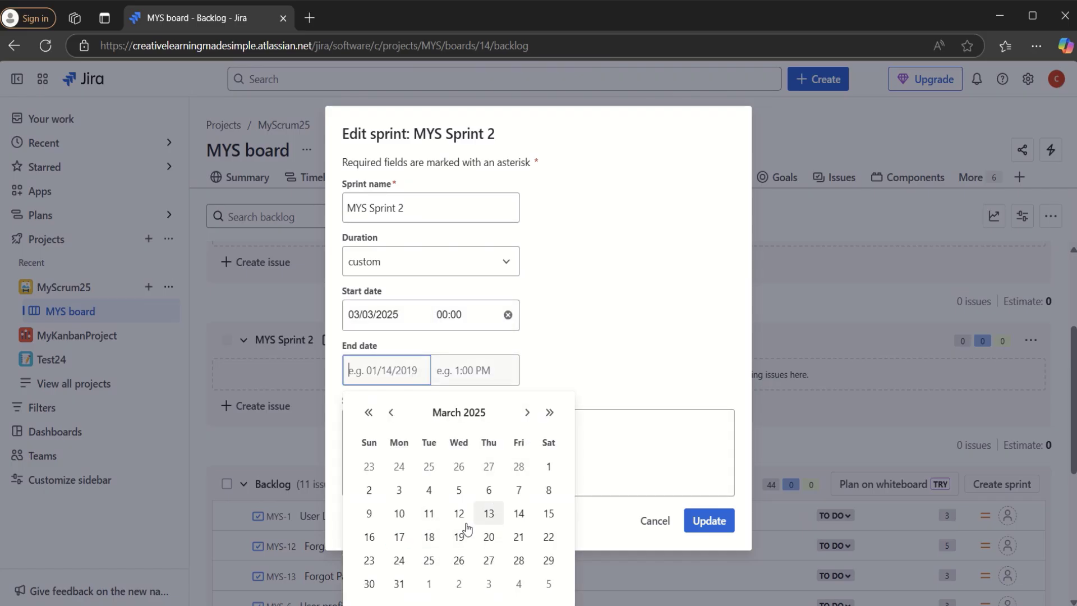
left_click(519, 515)
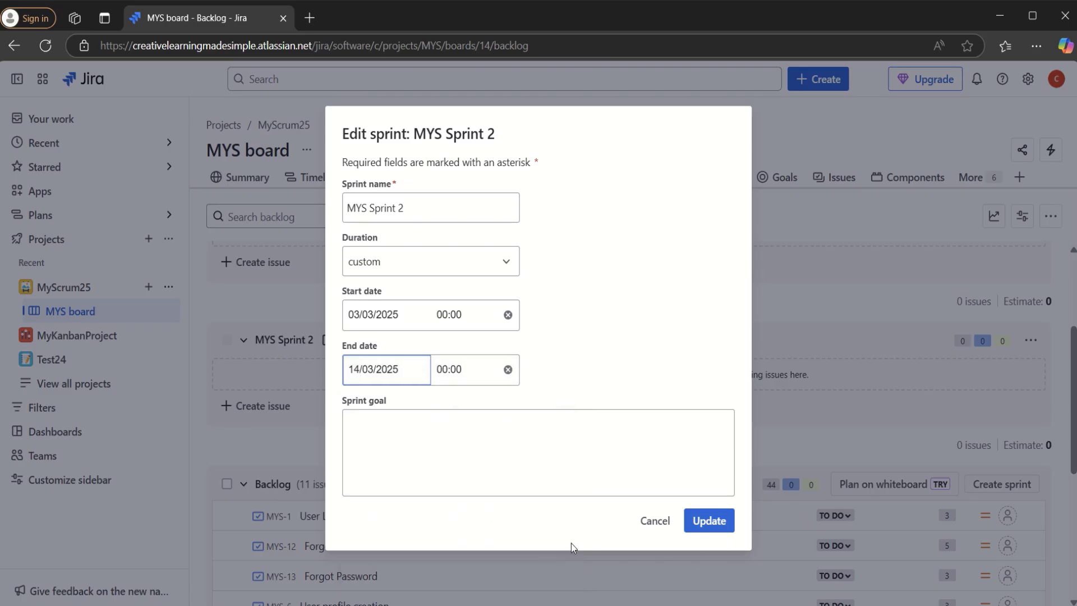
left_click(710, 527)
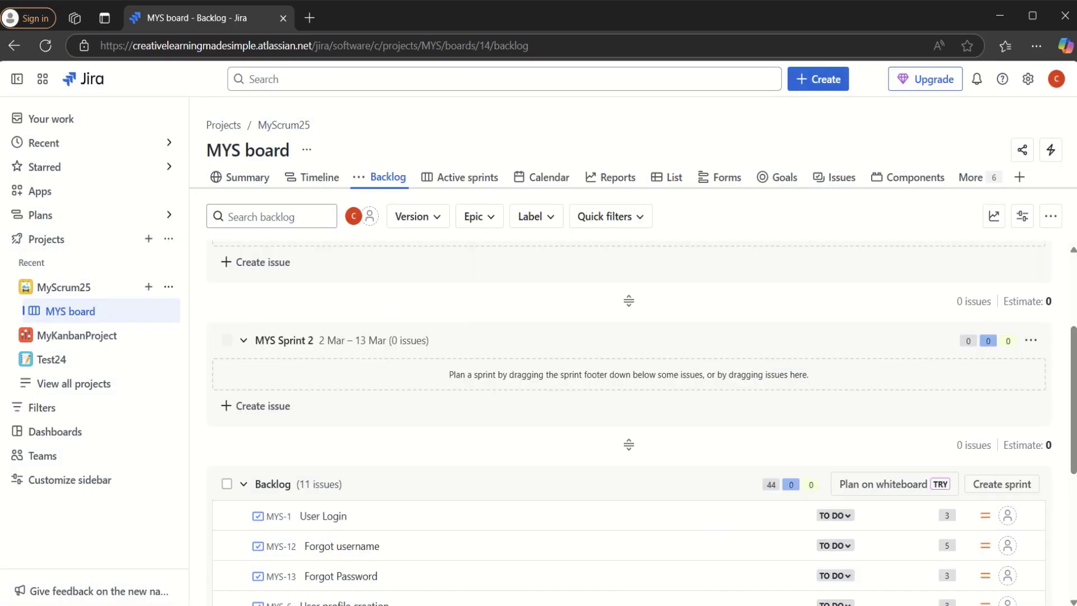
Step: Create a third sprint from the backlog, set its dates from 17/03/2025 to 28/03/2025 and save it
left_click(1007, 485)
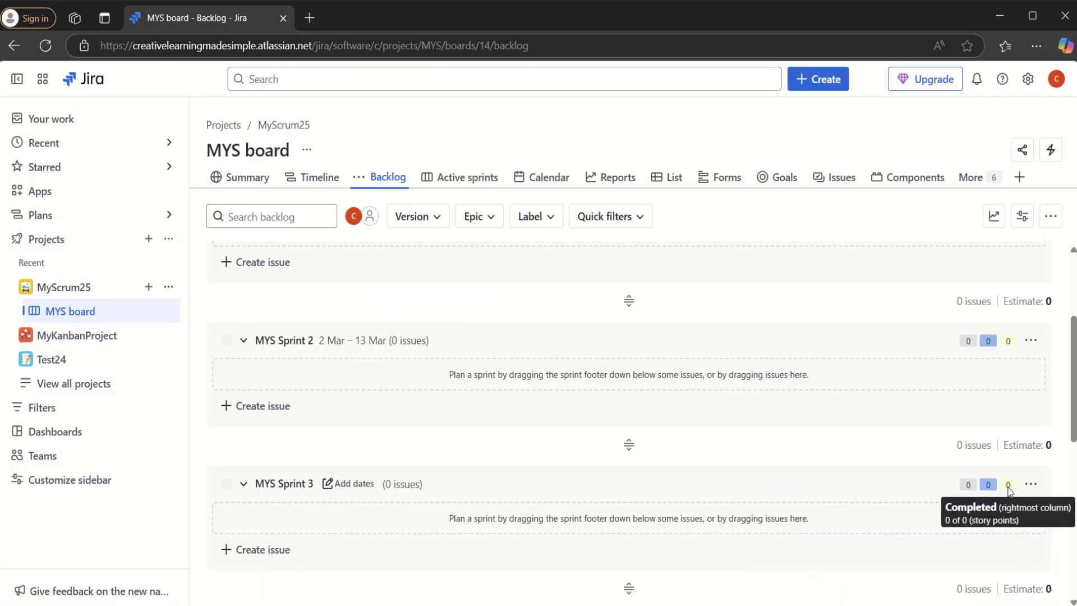
left_click(1030, 484)
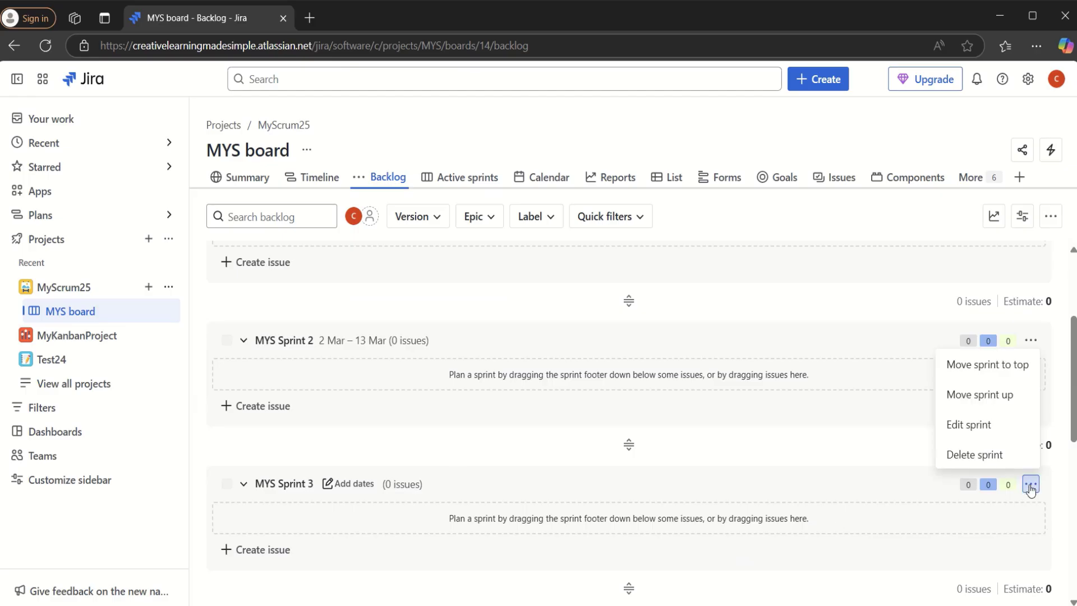
left_click(971, 425)
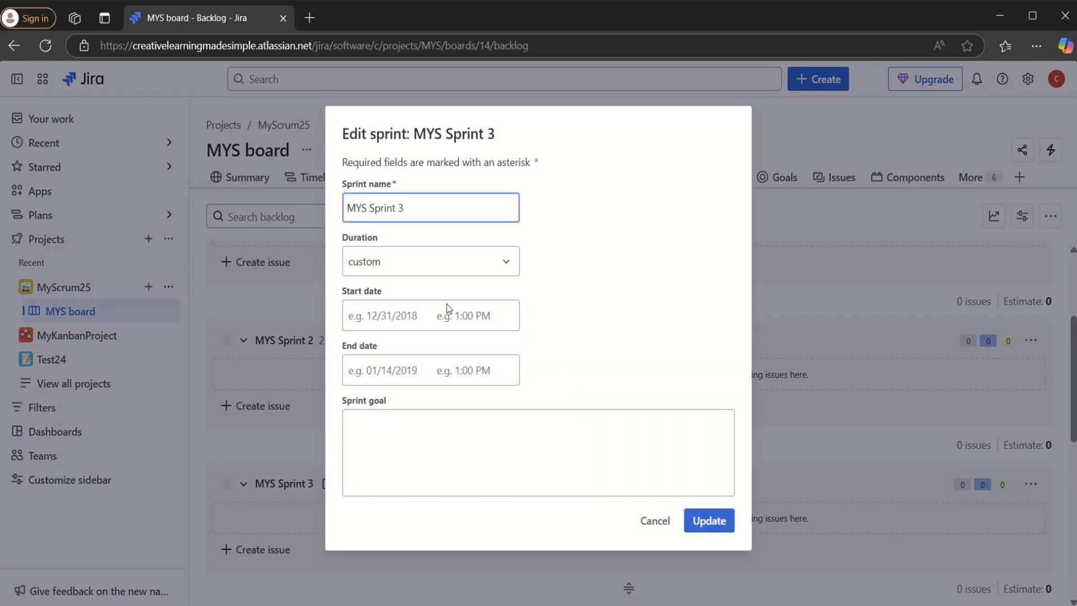
left_click(434, 319)
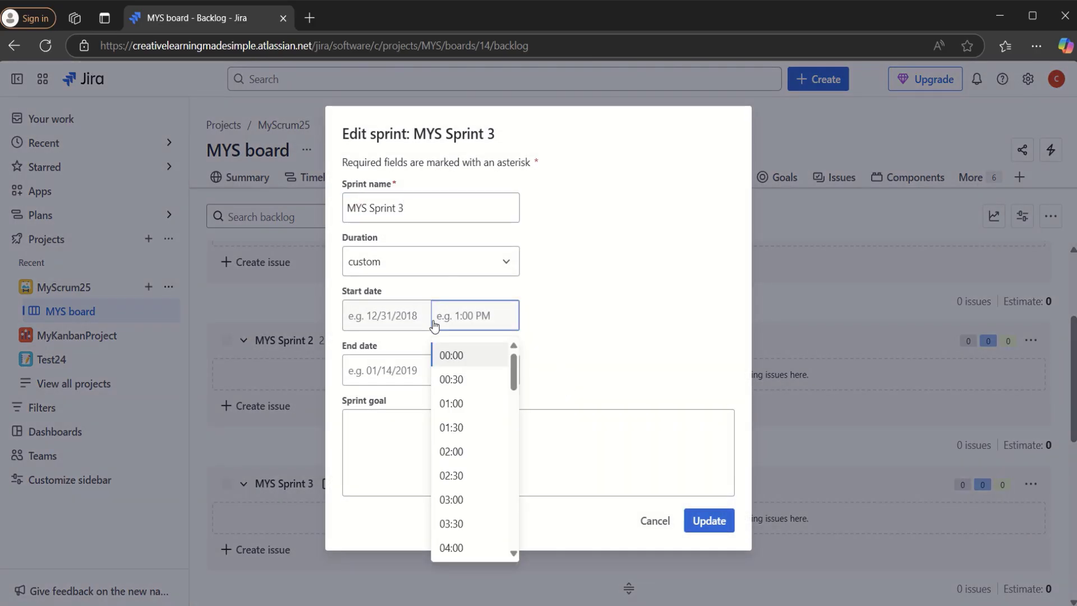
left_click(389, 318)
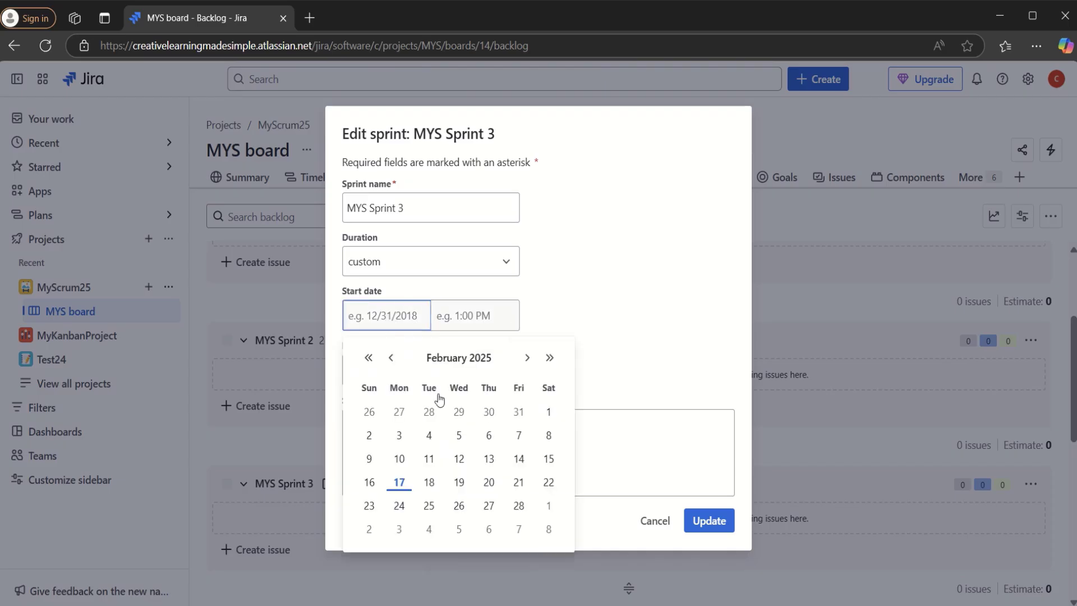
left_click(528, 358)
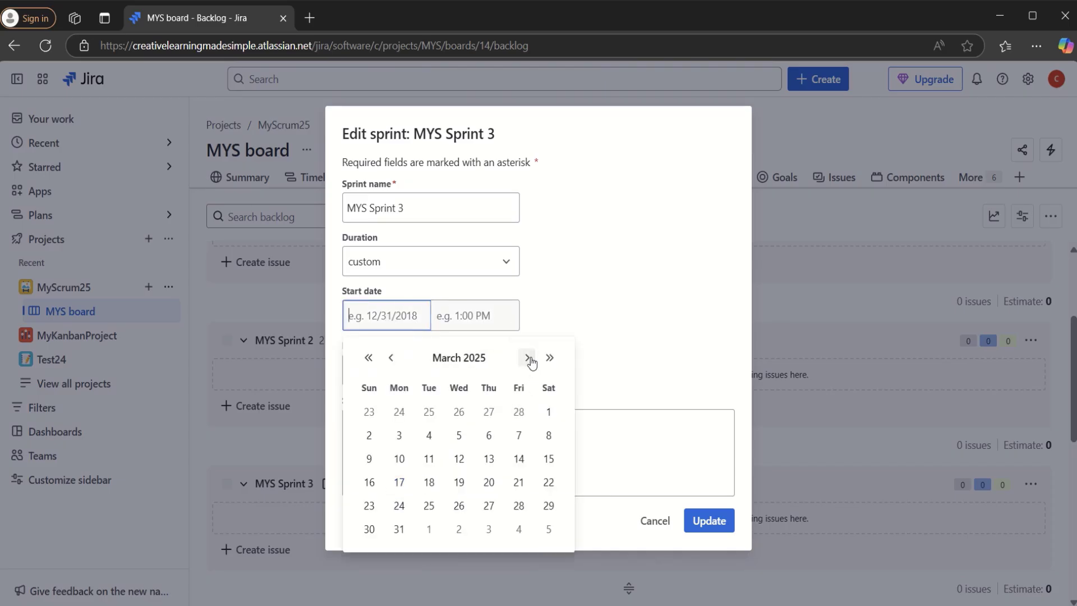
left_click(401, 482)
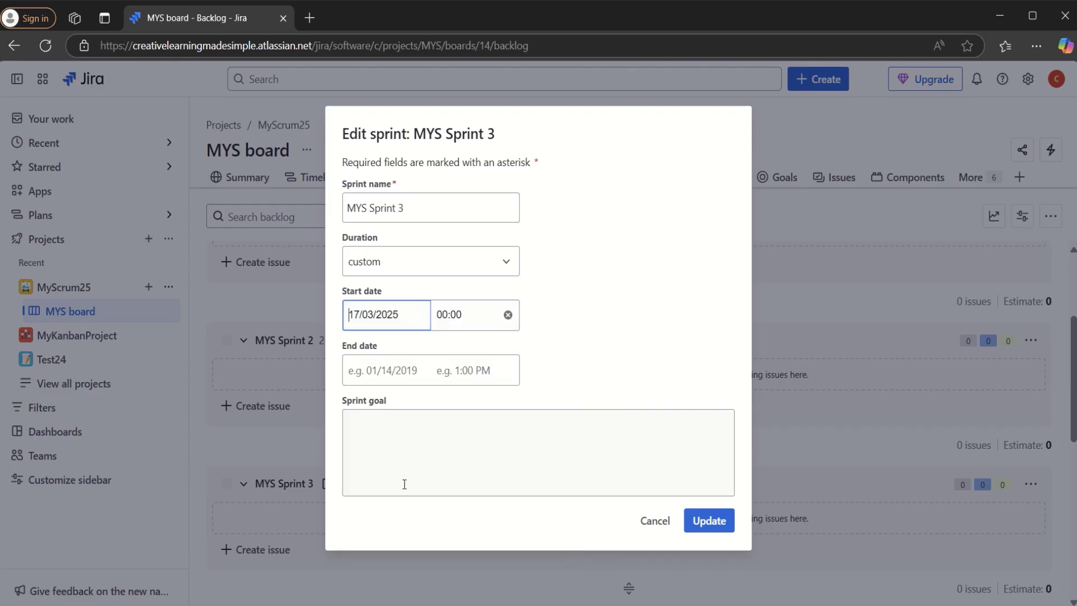
left_click(420, 378)
left_click(528, 412)
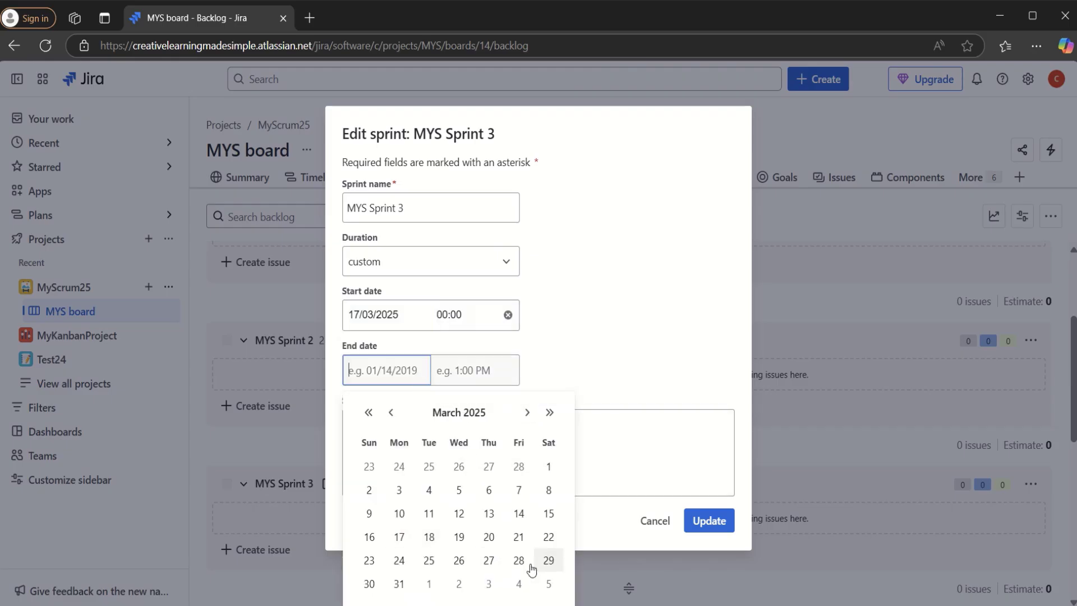
left_click(520, 563)
left_click(706, 523)
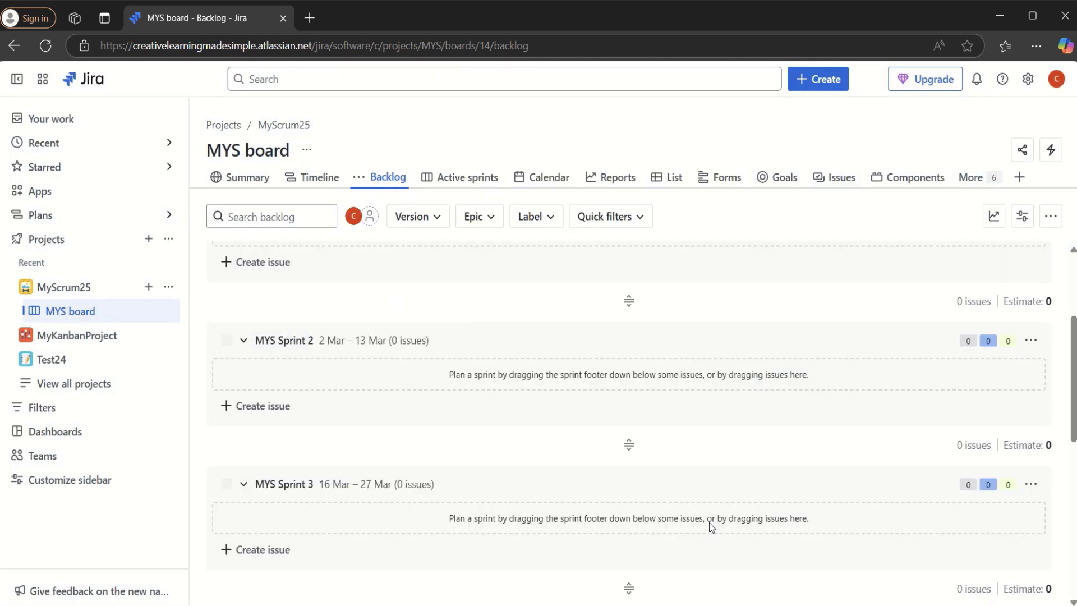
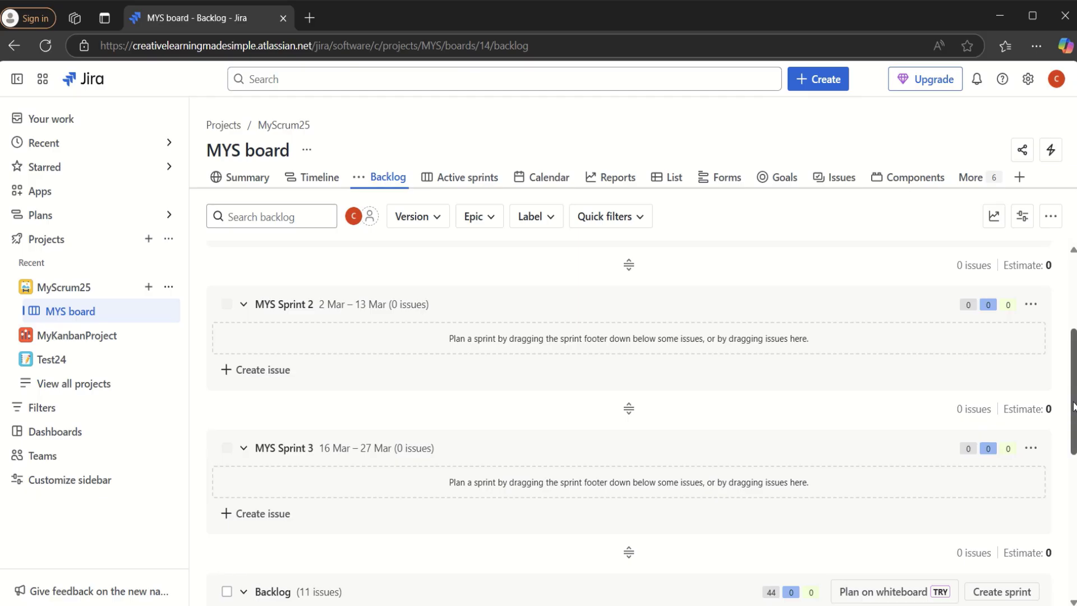
Step: Move the Dev Environment Setup issue (MYS-68) from the backlog into MYS Sprint 1
scroll(1072, 406, "down", 4)
scroll(1073, 406, "up", 3)
scroll(628, 421, "down", 2)
scroll(1072, 407, "up", 7)
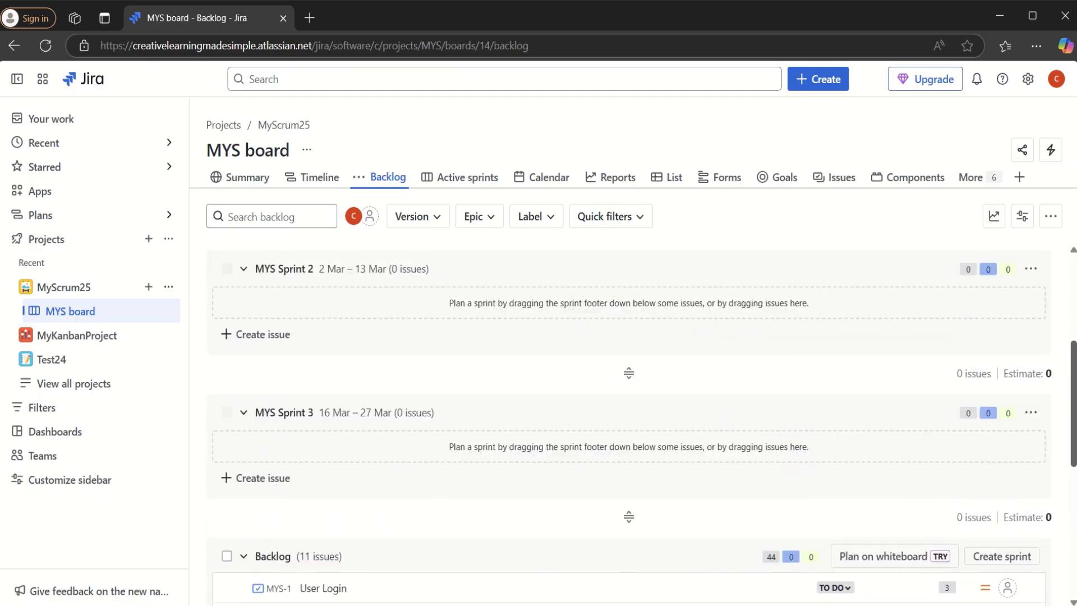
scroll(1073, 406, "down", 4)
scroll(1074, 421, "down", 10)
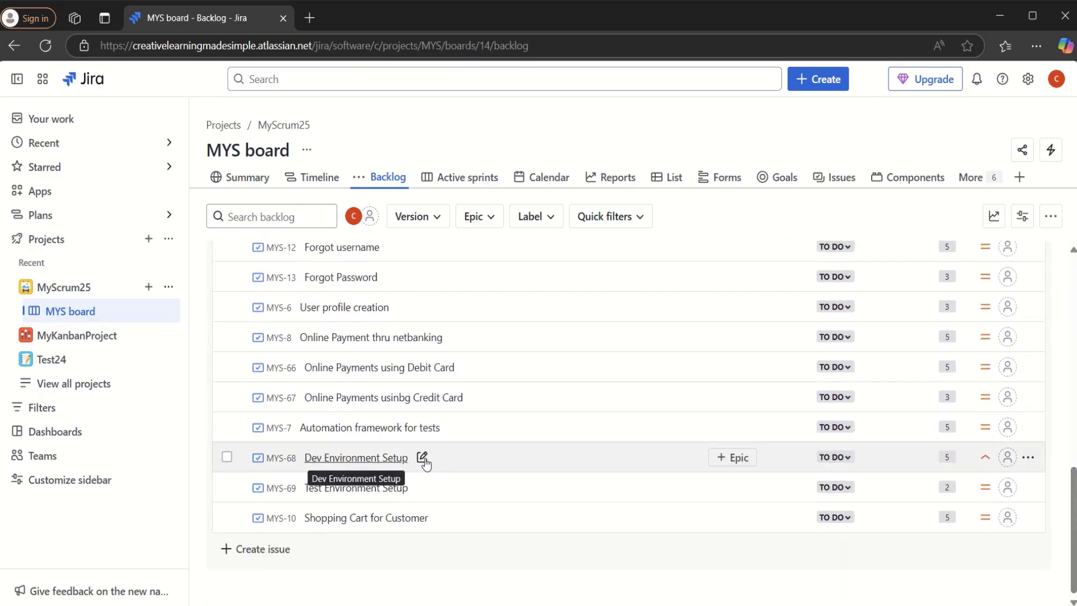
left_click_drag(399, 465, 307, 292)
Step: Move the User Login, Forgot username and Forgot Password issues from the backlog into MYS Sprint 1
left_click_drag(1073, 348, 1068, 449)
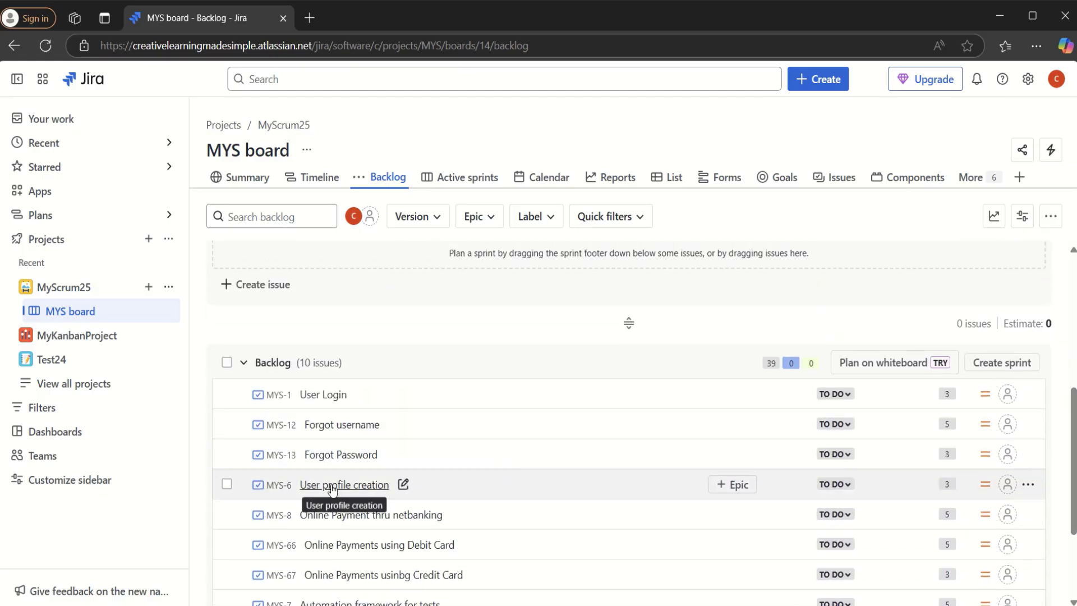
left_click_drag(323, 394, 315, 302)
left_click_drag(1071, 345, 1074, 483)
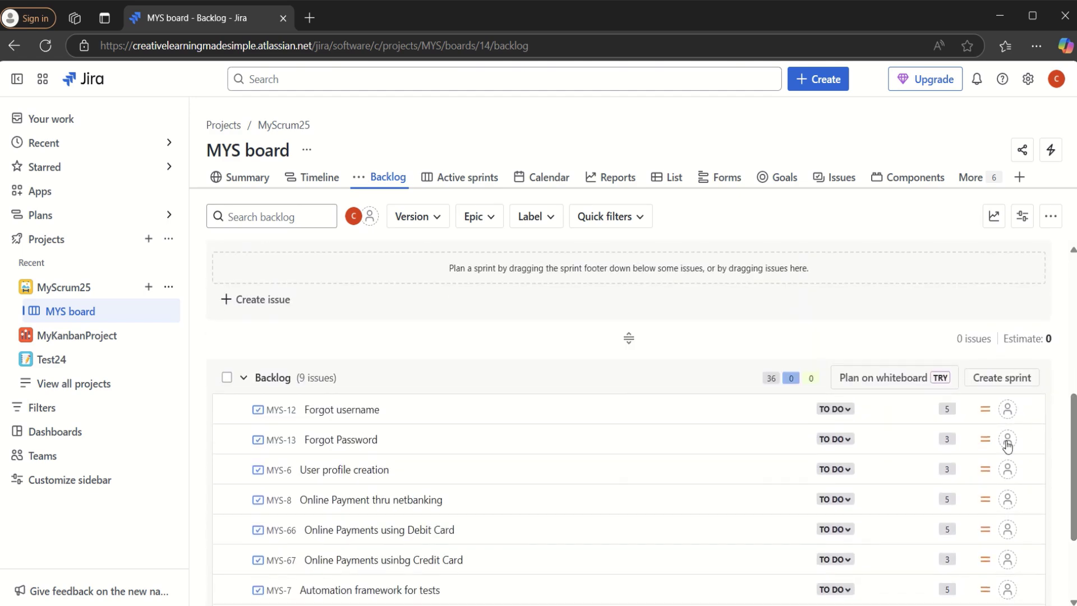
left_click_drag(331, 416, 292, 330)
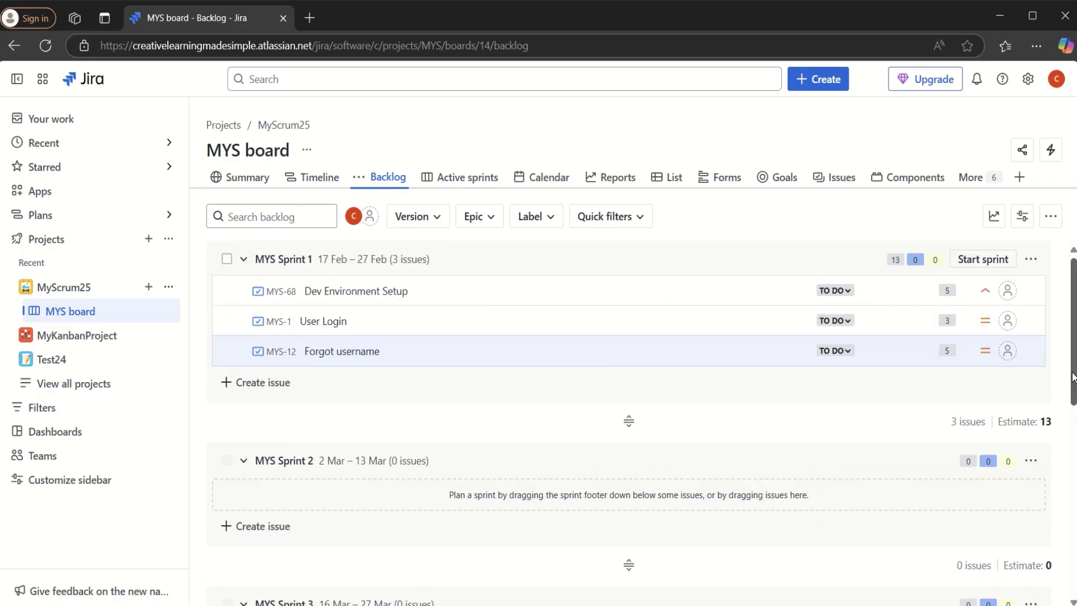
scroll(1072, 383, "down", 8)
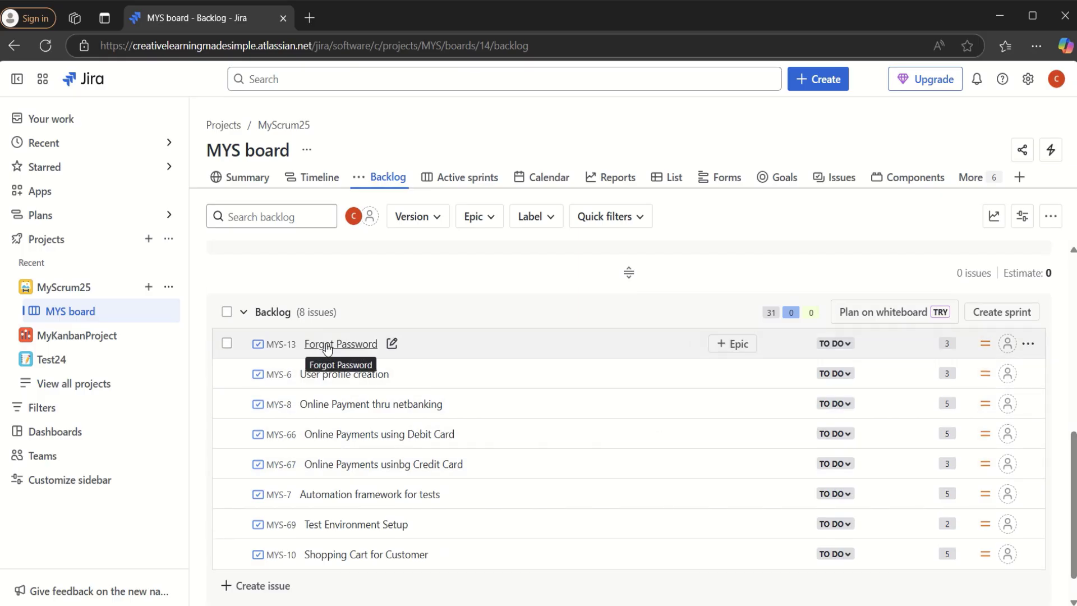
left_click_drag(328, 348, 300, 362)
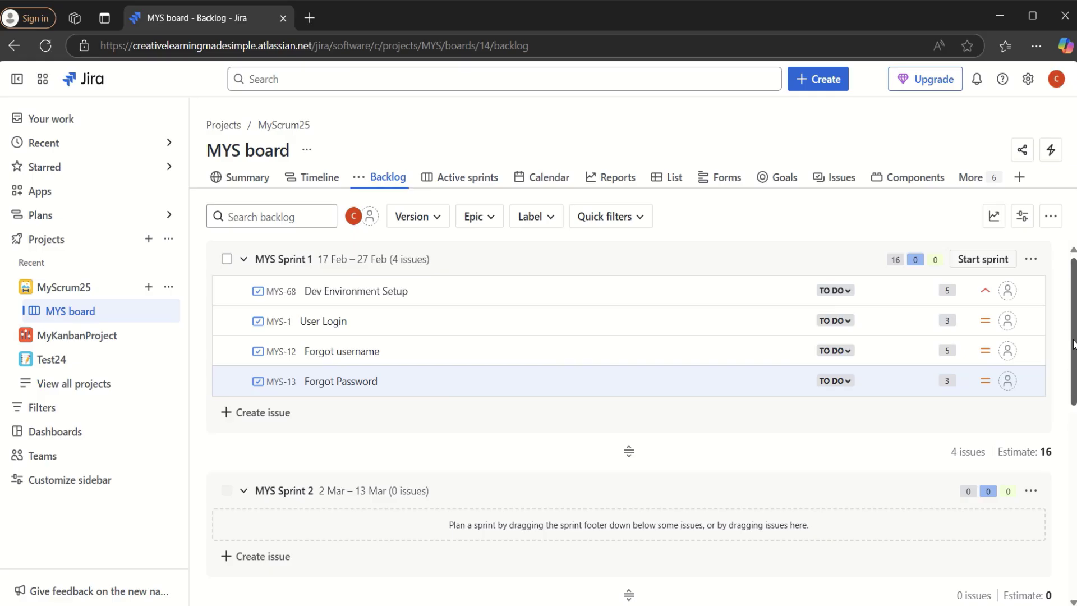
Step: Move the Test Environment Setup and User profile creation issues from the backlog into MYS Sprint 2
scroll(1073, 343, "down", 10)
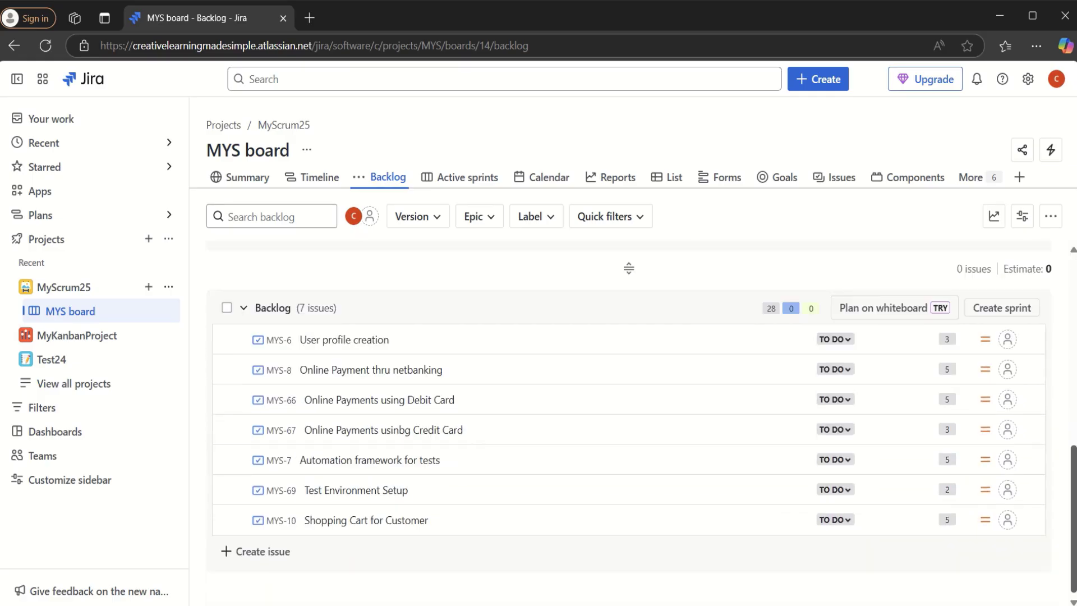
scroll(1052, 500, "up", 1)
left_click_drag(348, 533, 273, 392)
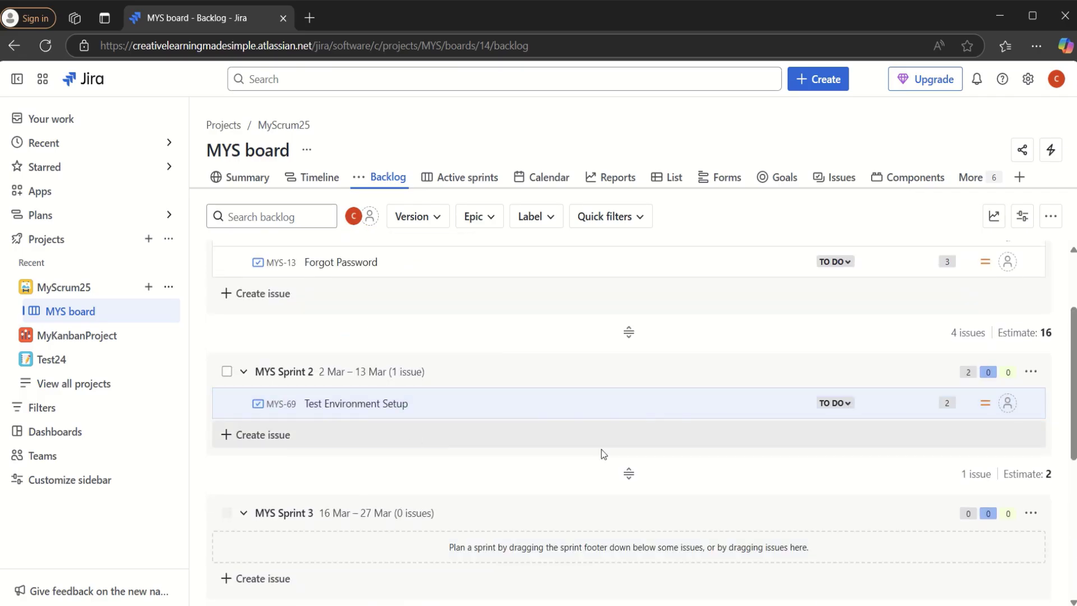
scroll(1073, 391, "down", 5)
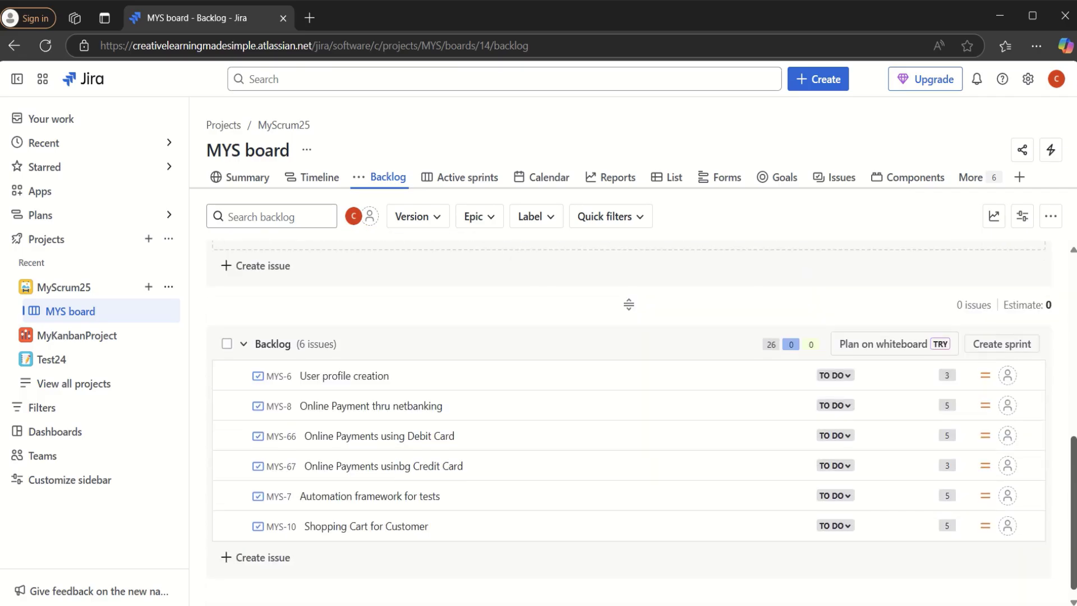
left_click_drag(343, 376, 305, 387)
Step: Move the Online Payments using Debit Card issue (MYS-66) from the backlog into MYS Sprint 3
scroll(1073, 400, "down", 5)
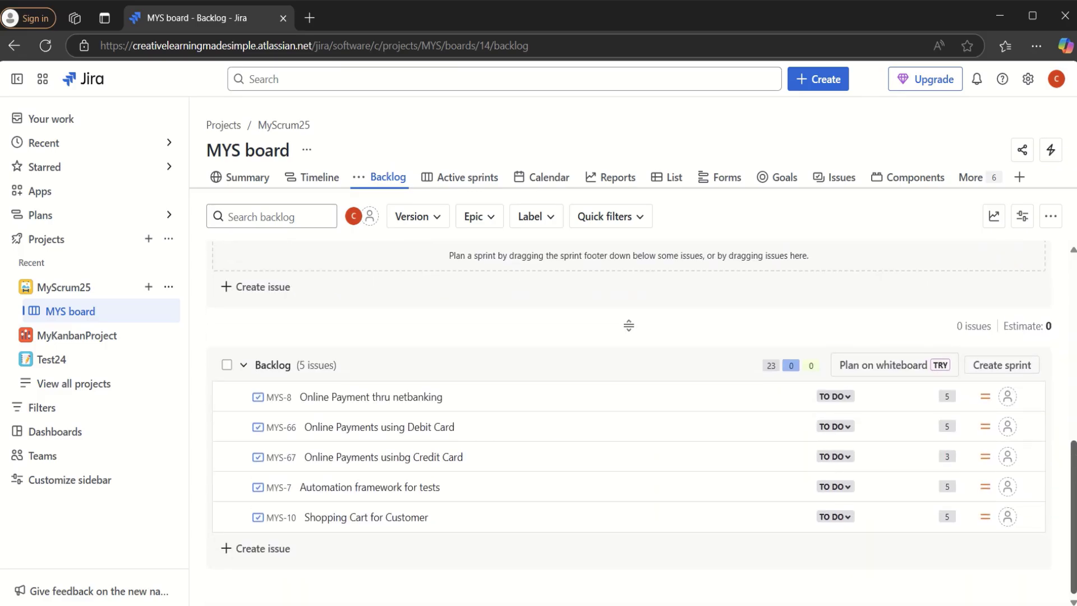
scroll(544, 454, "up", 1)
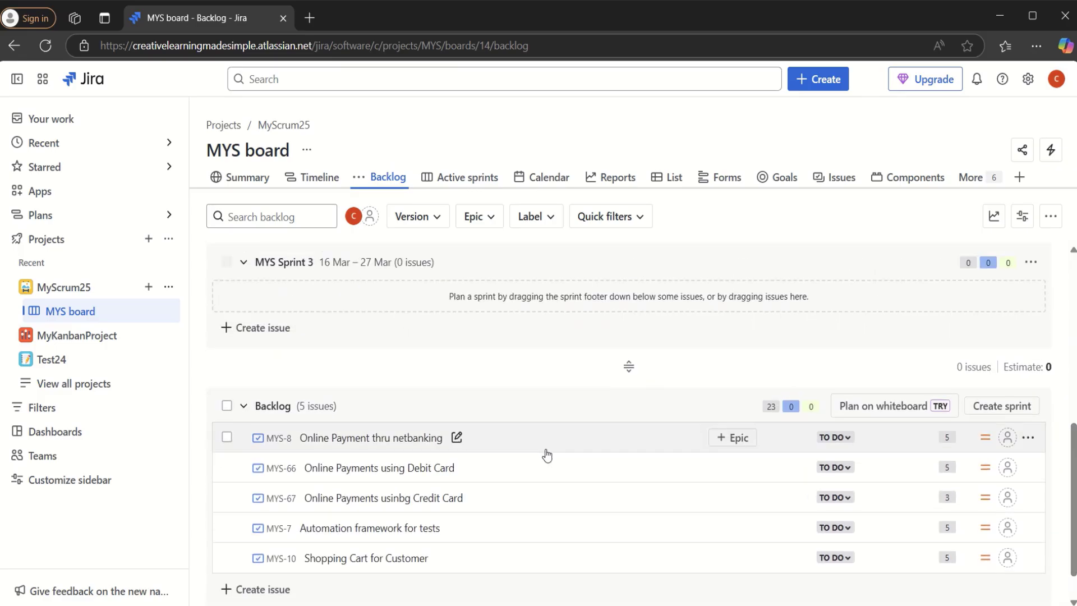
left_click_drag(350, 467, 292, 375)
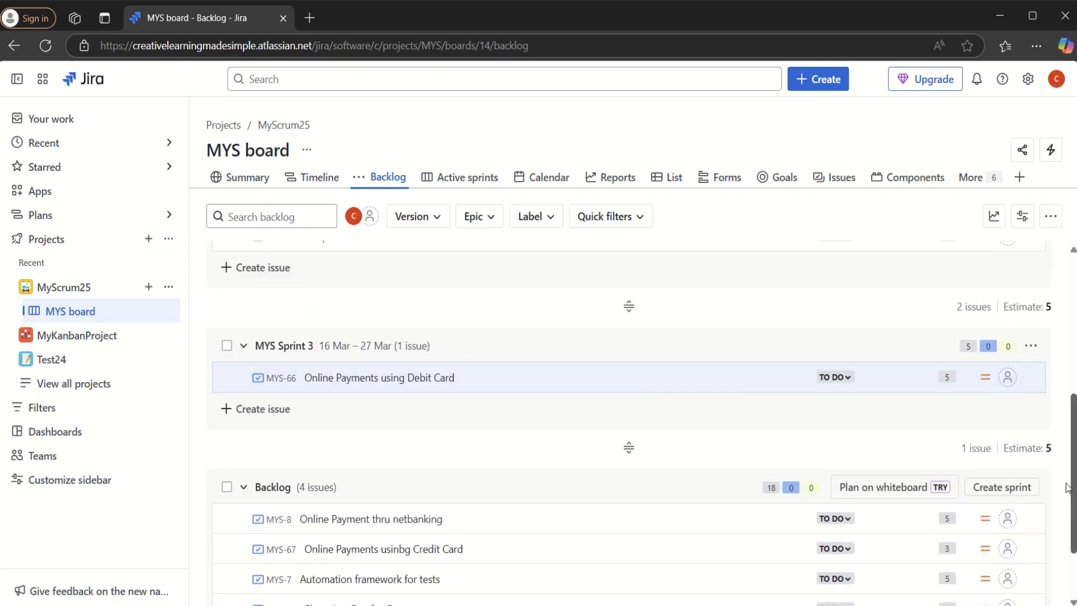
Step: Review the issues and story point estimates assigned to the three planned sprints
scroll(712, 431, "up", 3)
scroll(628, 421, "down", 1)
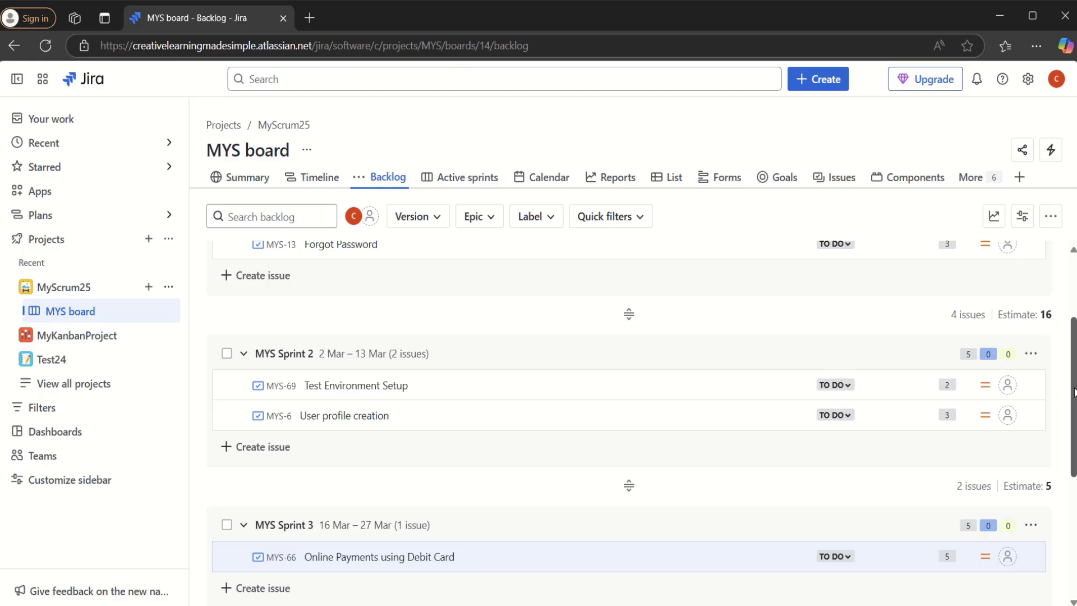
scroll(1073, 396, "up", 2)
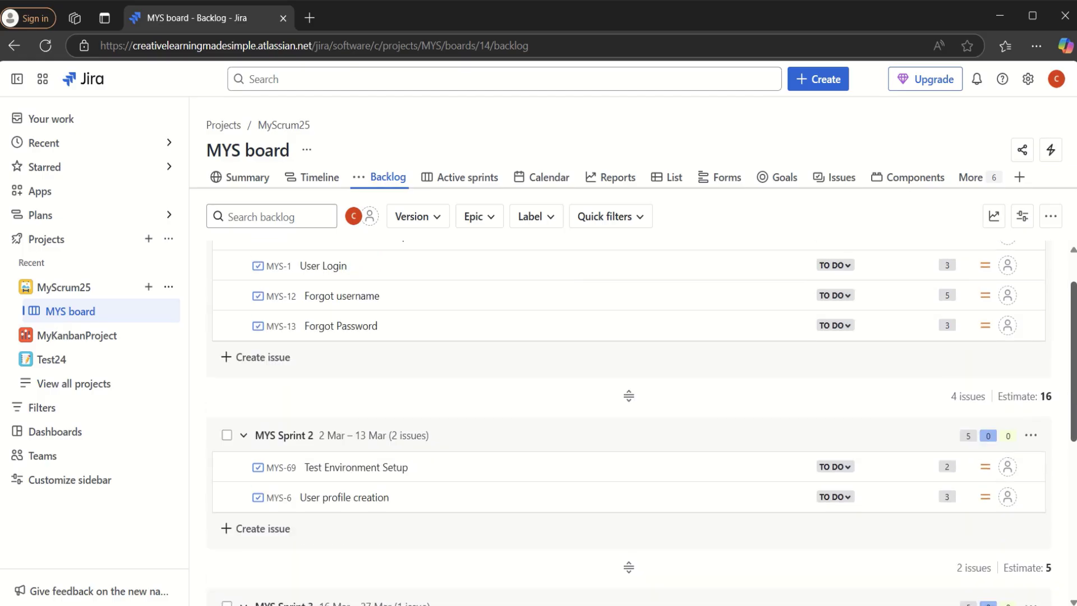
scroll(644, 422, "up", 1)
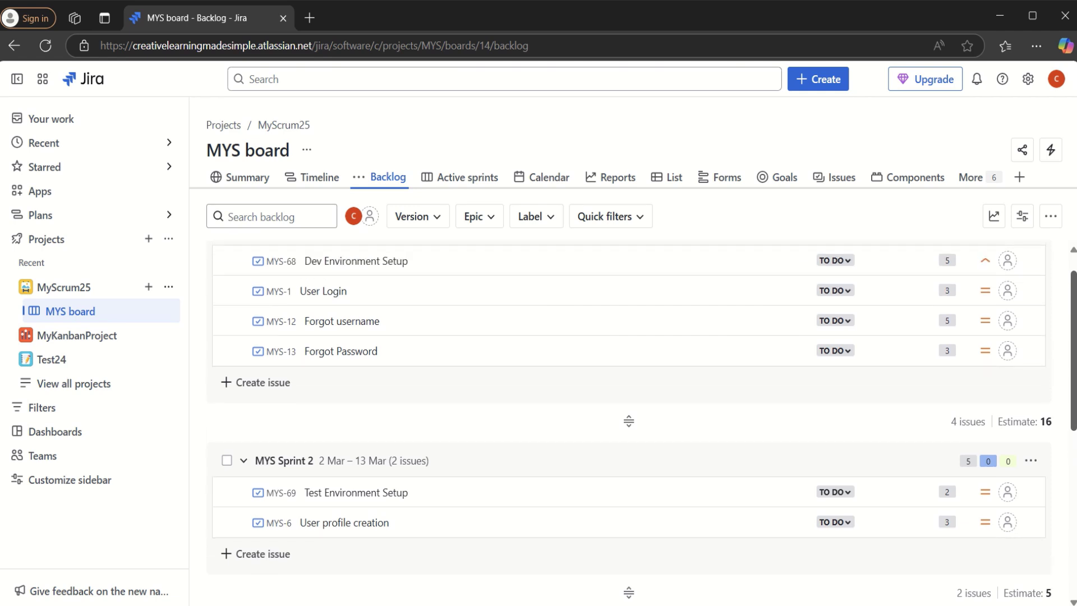
scroll(628, 420, "up", 1)
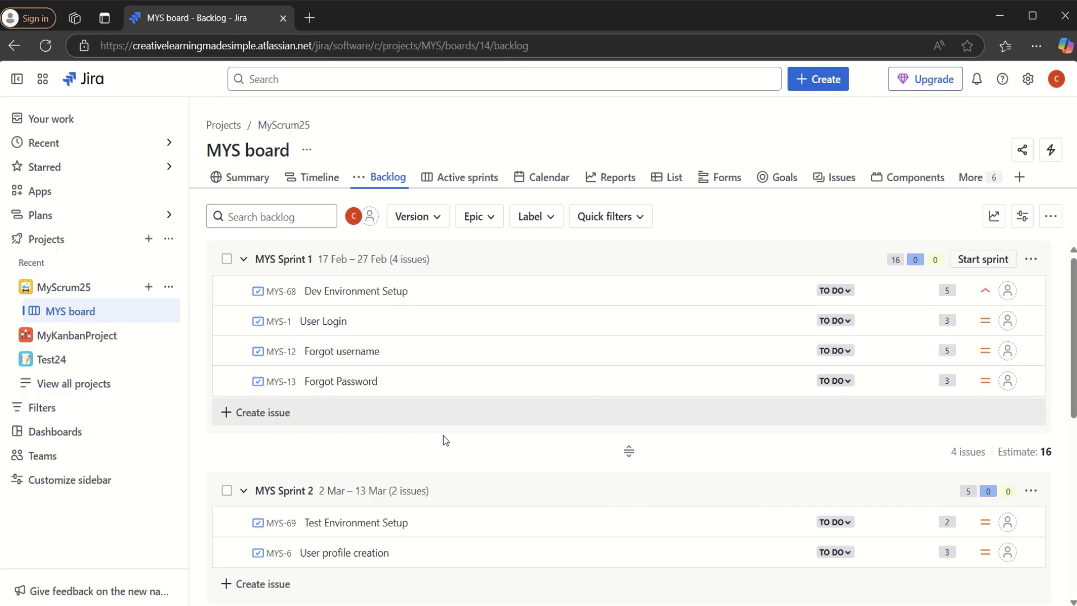
scroll(1074, 354, "down", 2)
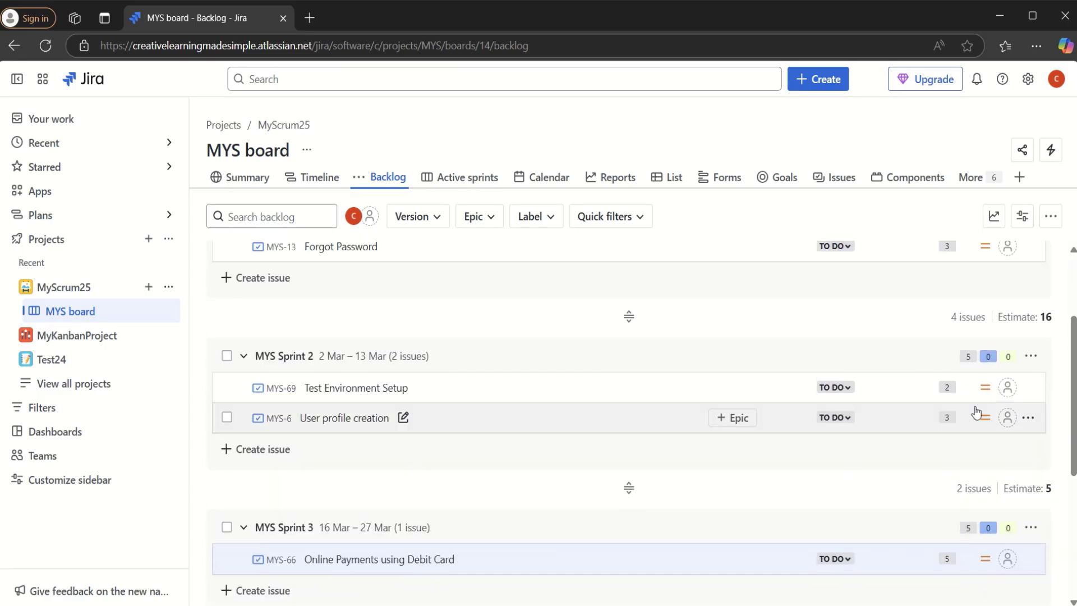
scroll(579, 382, "up", 2)
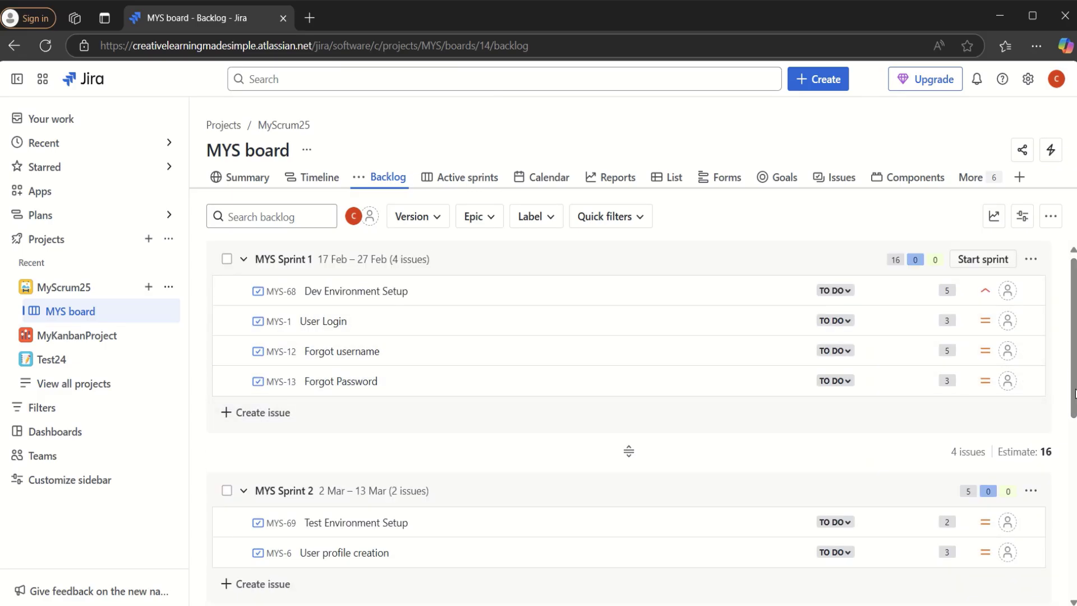
scroll(439, 433, "down", 2)
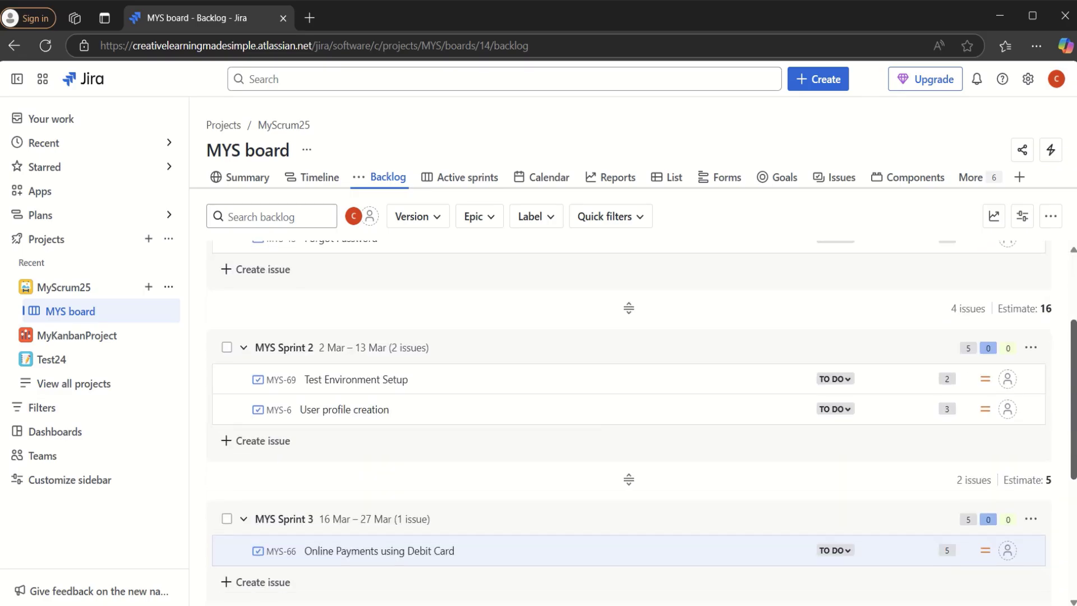
scroll(628, 418, "up", 1)
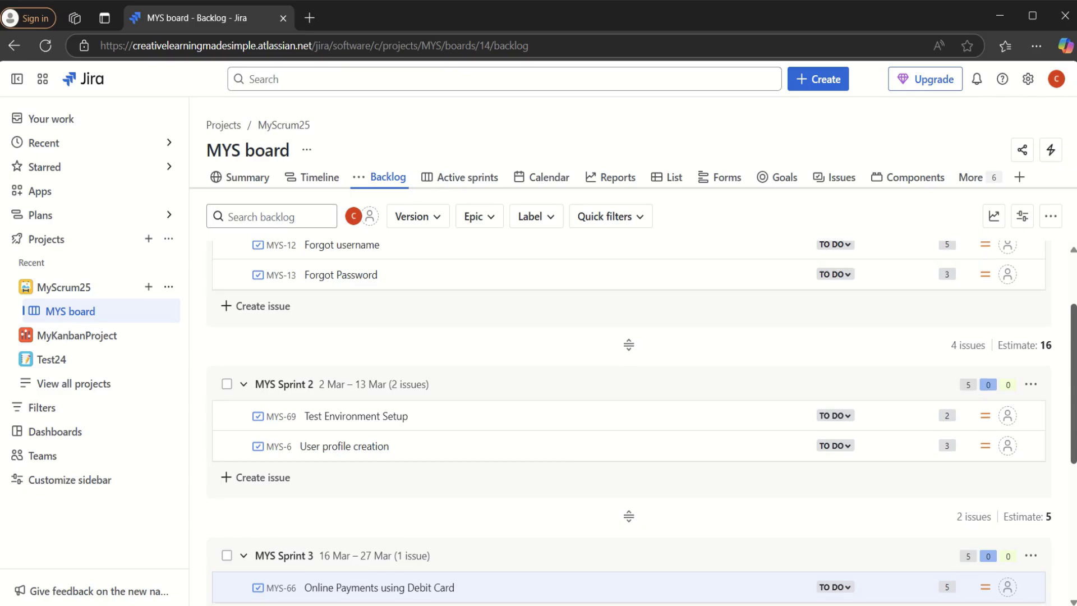
scroll(628, 420, "up", 2)
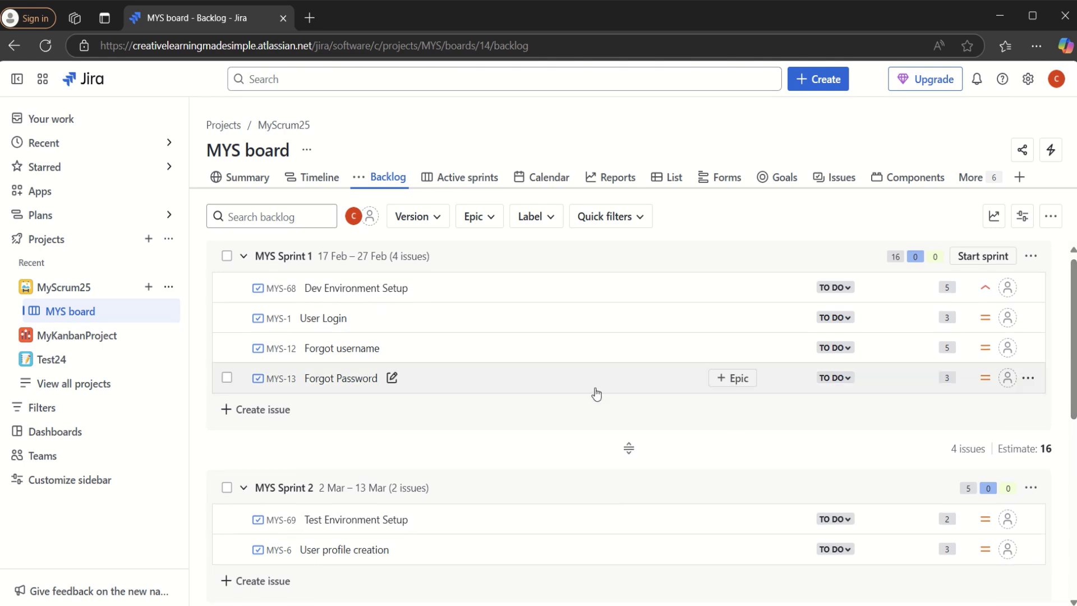
Step: Open the Releases page of the MyScrum25 project
left_click(979, 180)
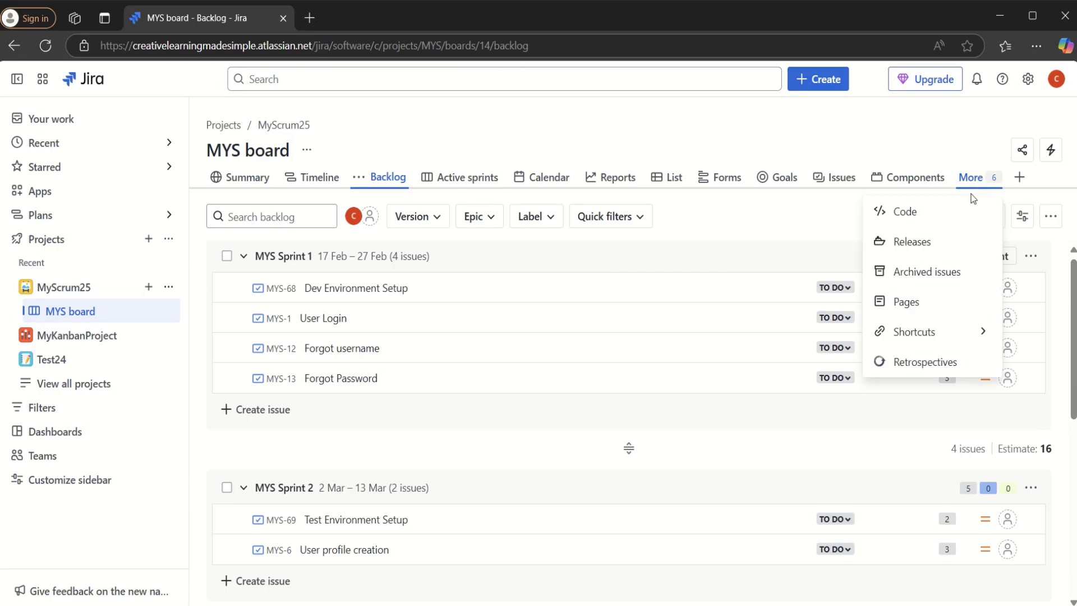
left_click(913, 242)
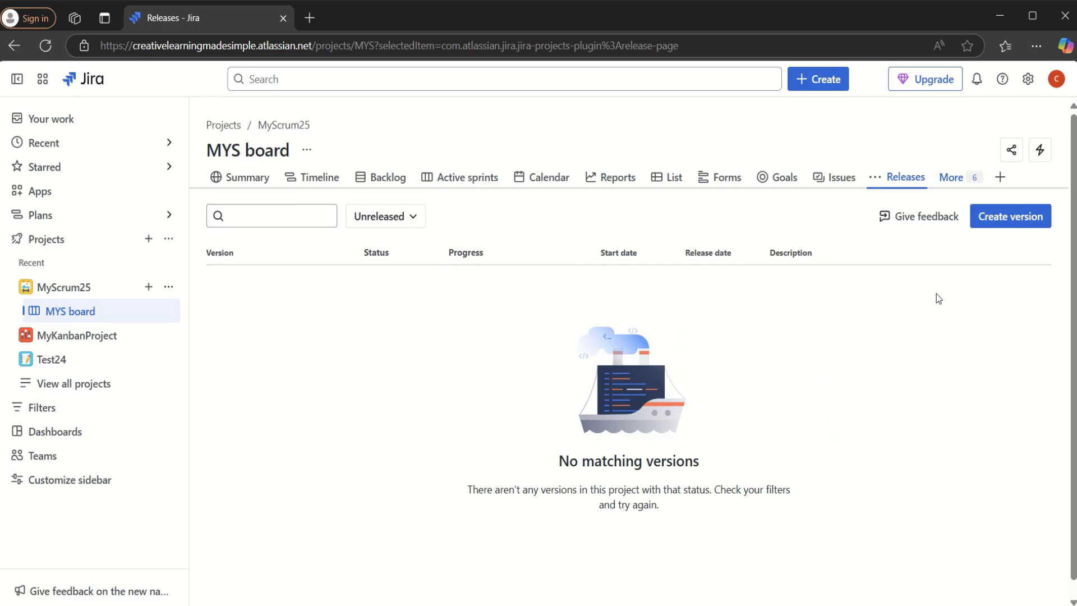
left_click(1017, 223)
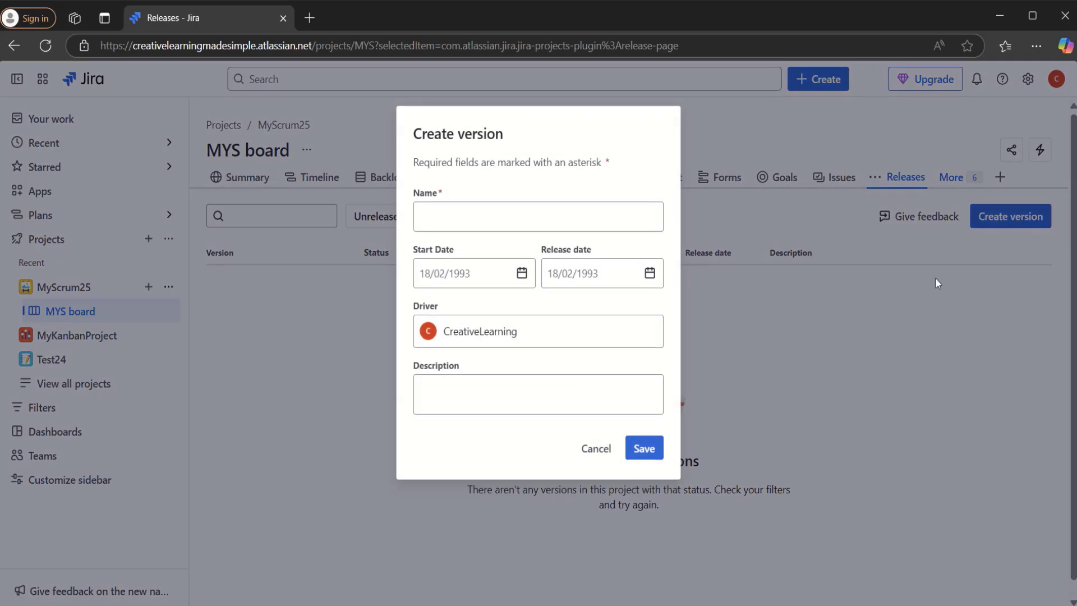
left_click(936, 299)
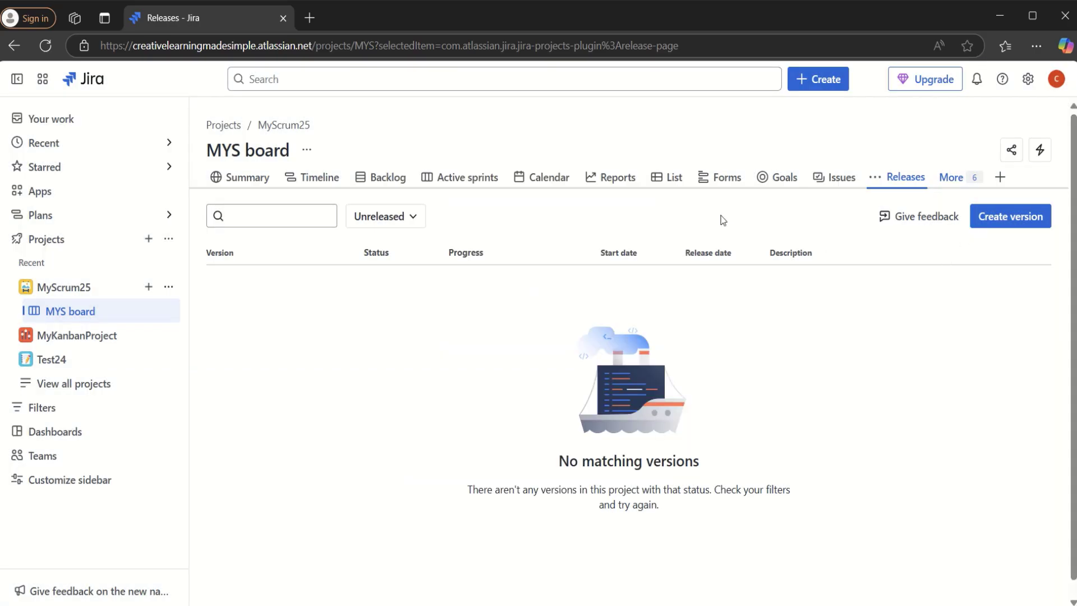
left_click(999, 178)
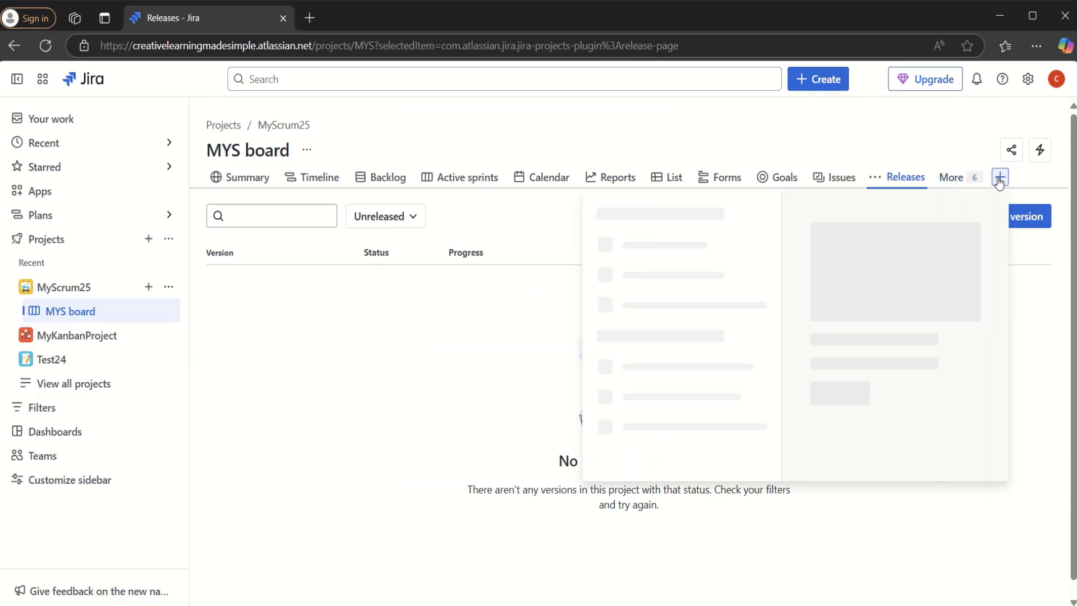
left_click(953, 180)
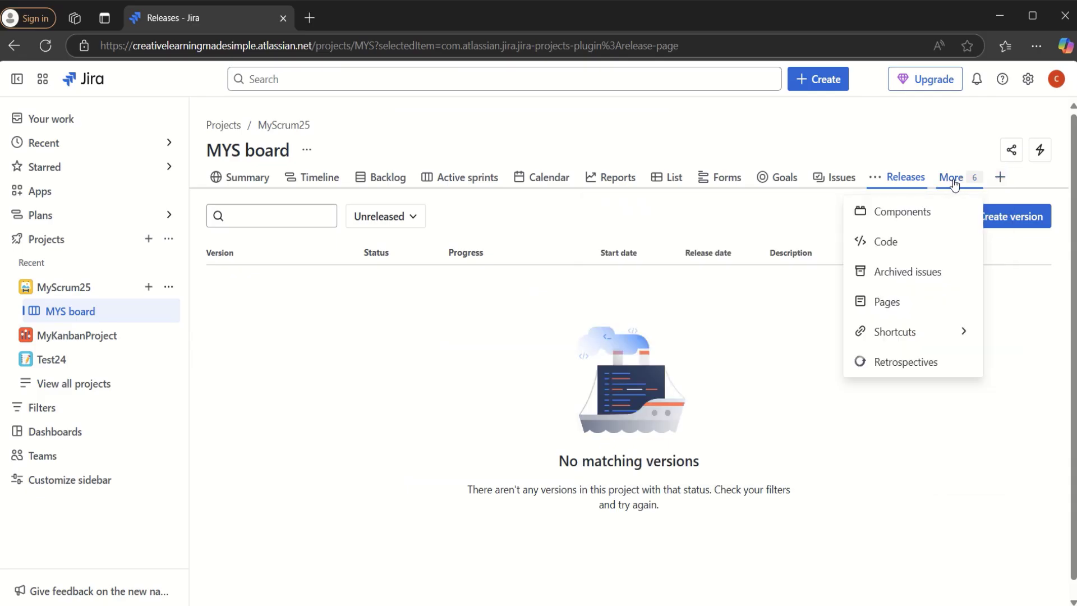
Step: Start a new version named Release 1 with start date 17/02/2025 and release date 02/04/2025
left_click(1004, 217)
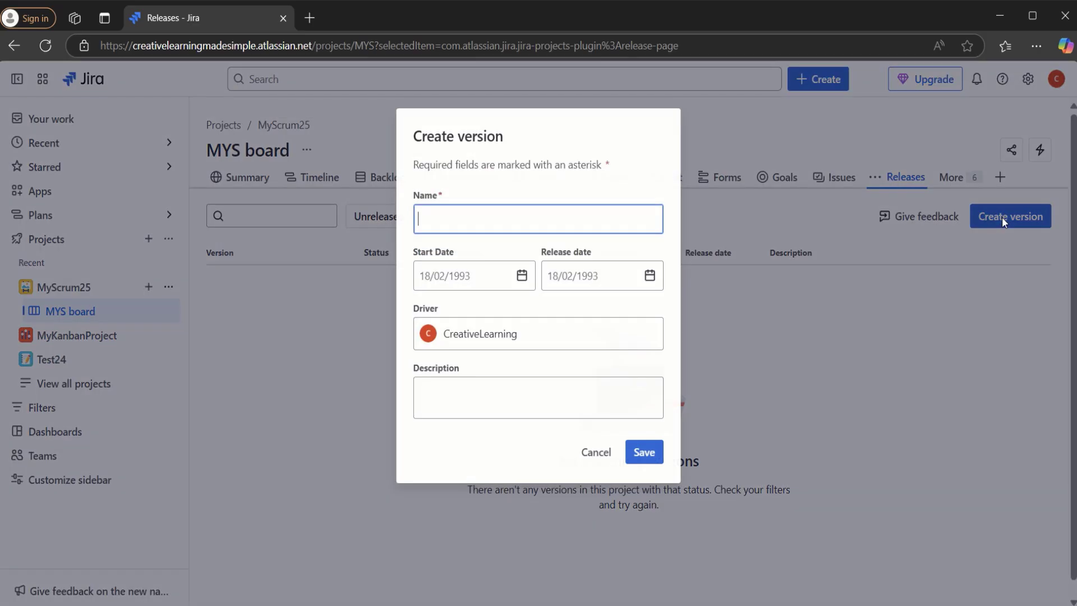
left_click(536, 220)
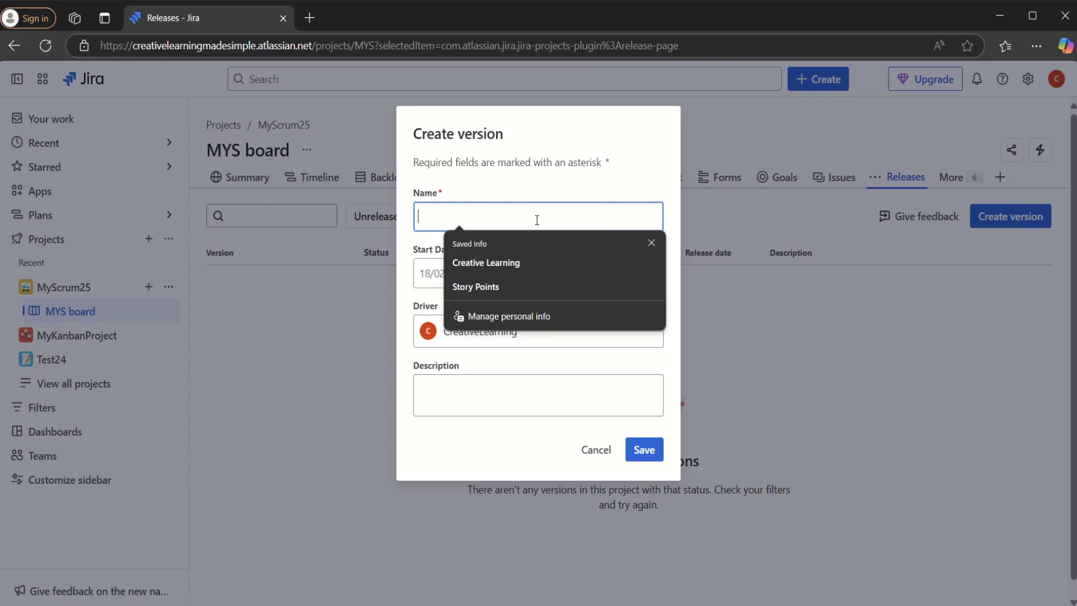
type("Release 1")
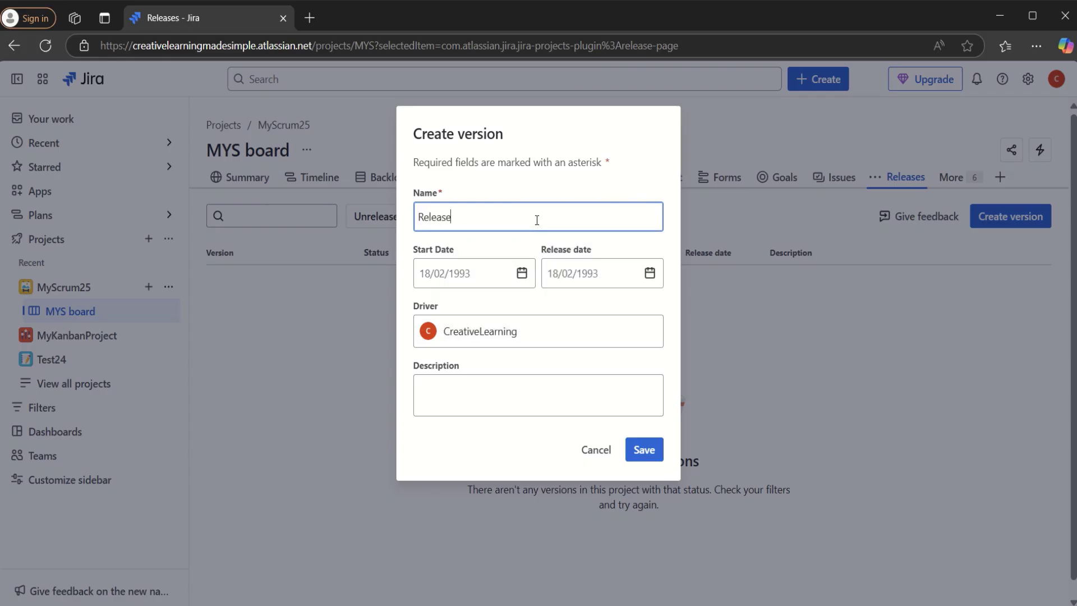
left_click(523, 275)
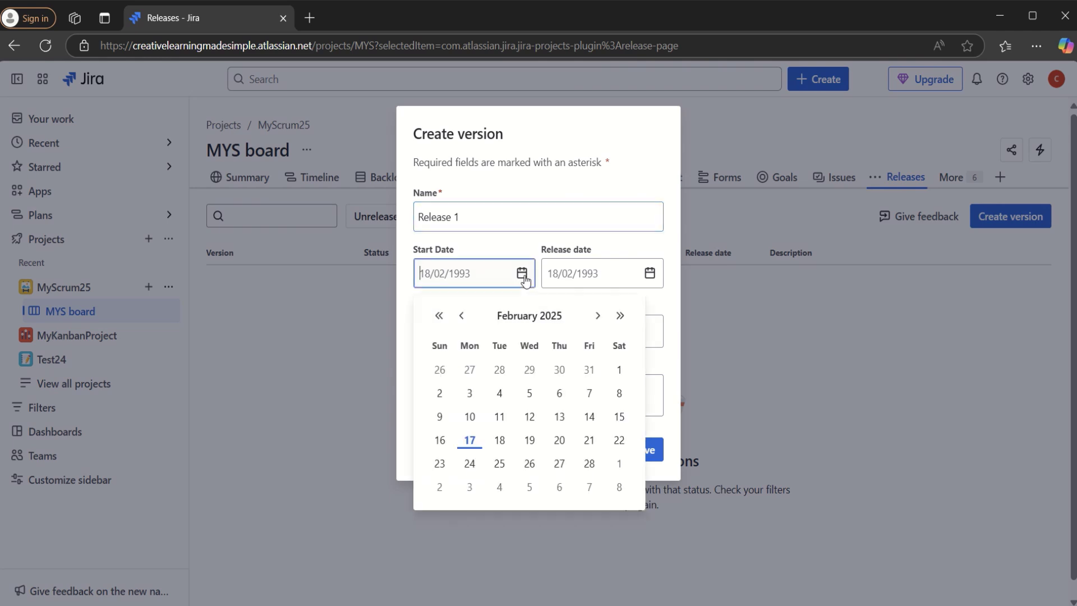
left_click(470, 441)
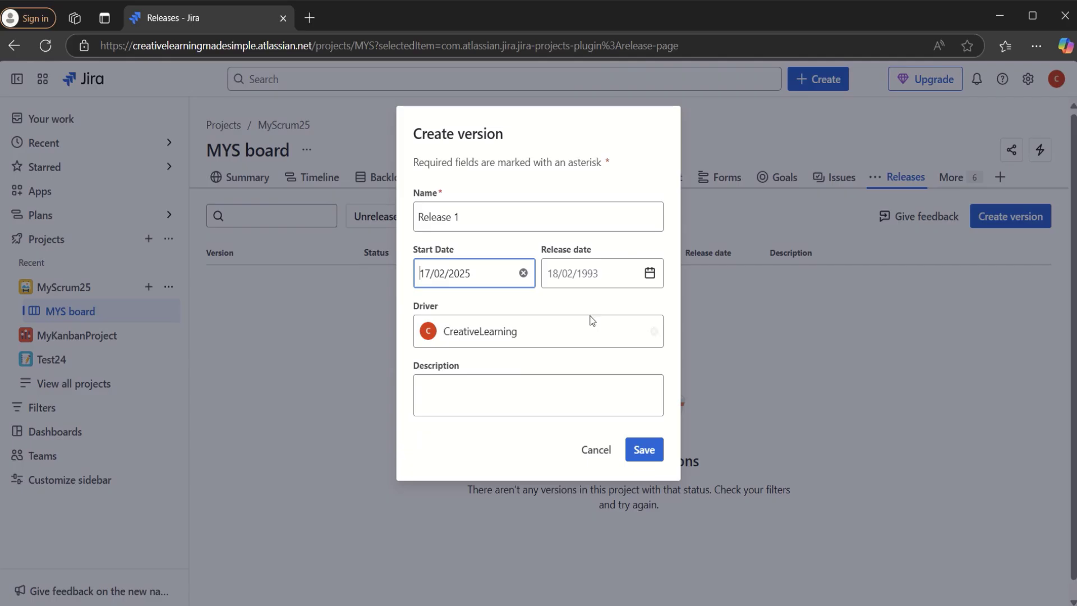
left_click(627, 275)
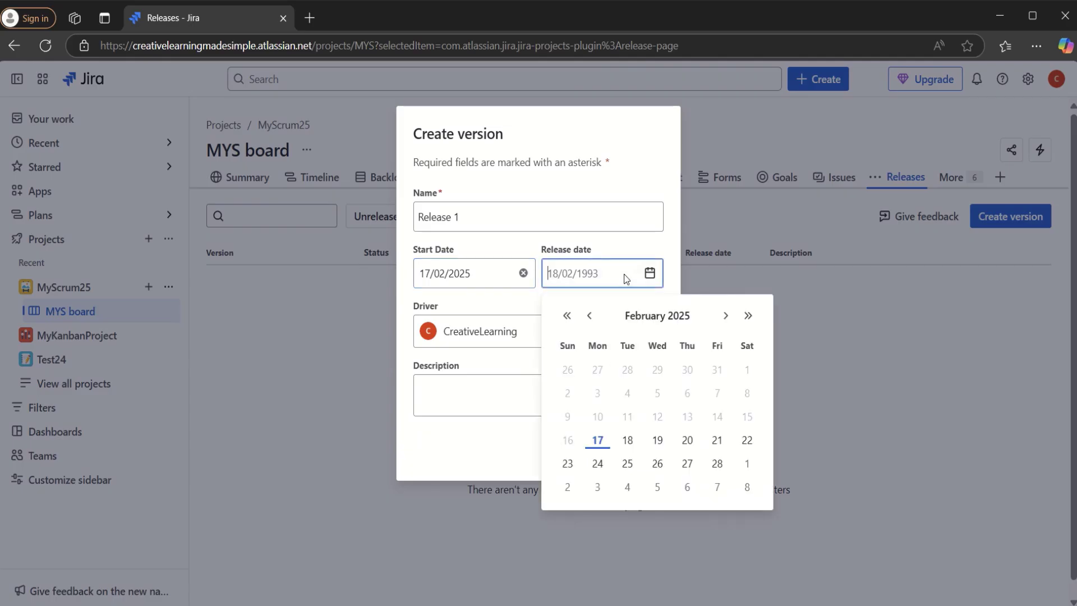
left_click(725, 317)
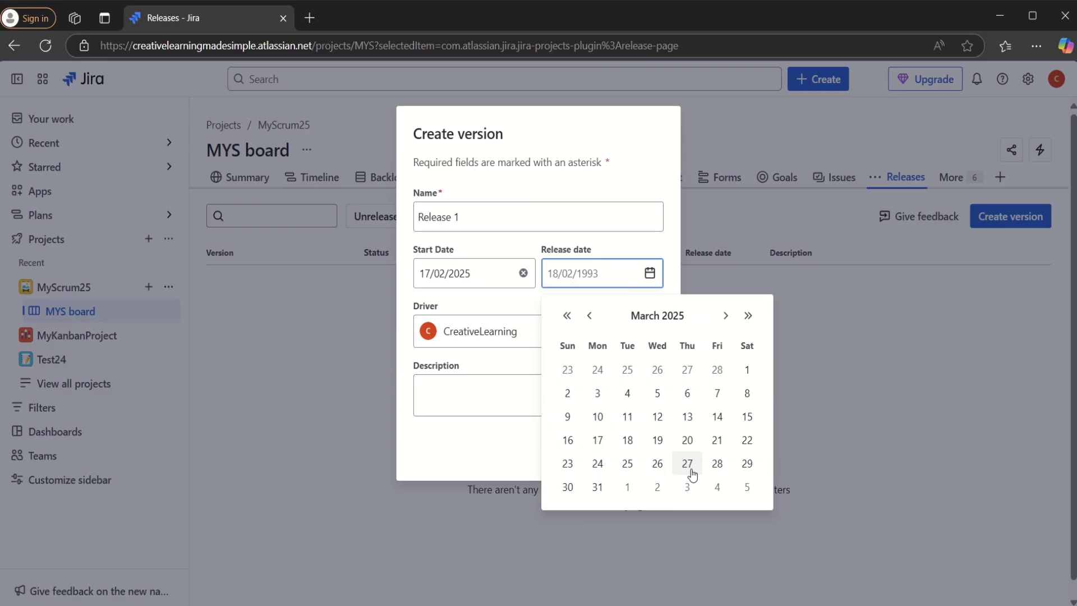
left_click(628, 488)
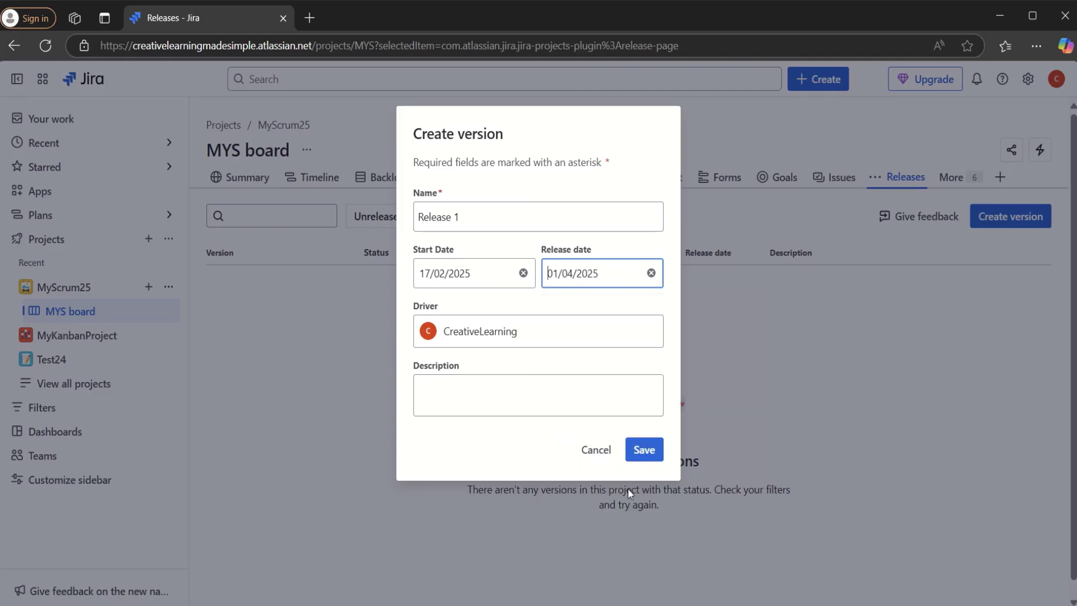
left_click(611, 277)
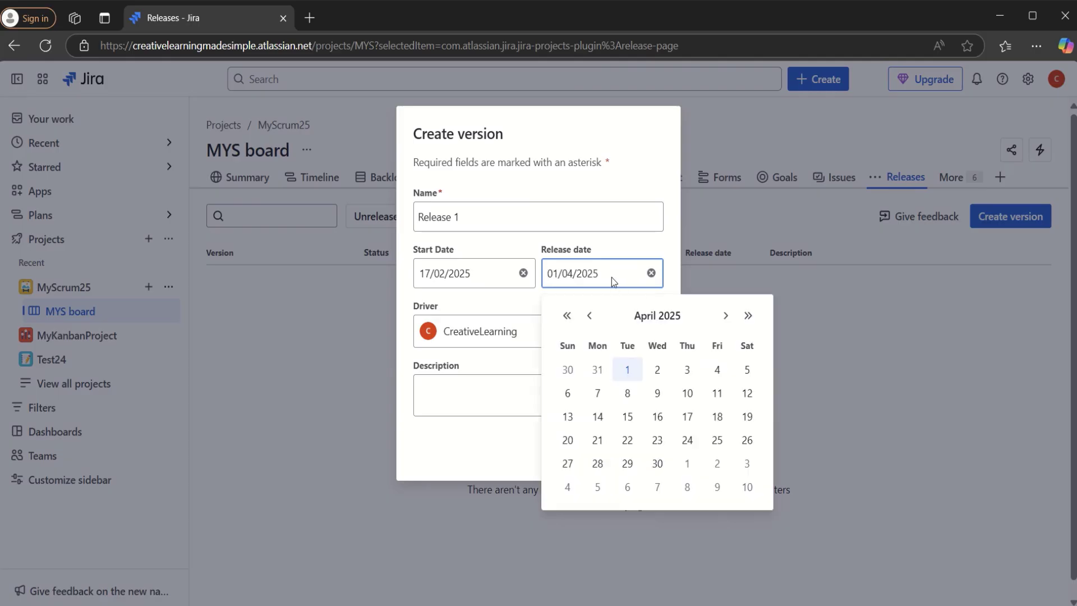
left_click(657, 370)
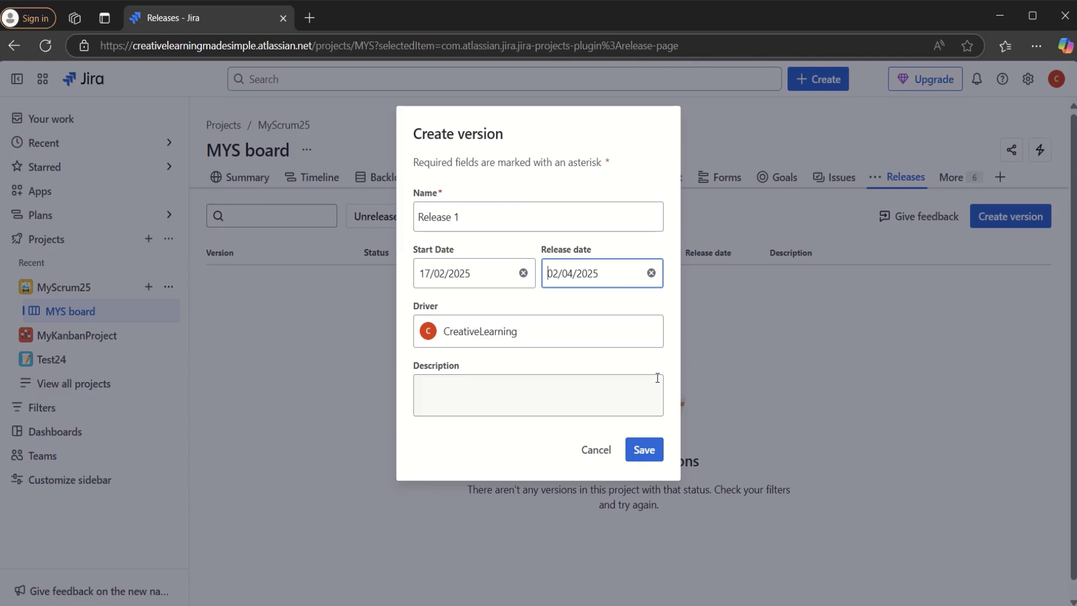
Step: Add the description "This is our Team's first Release." to the version and save it
left_click(487, 396)
type("T")
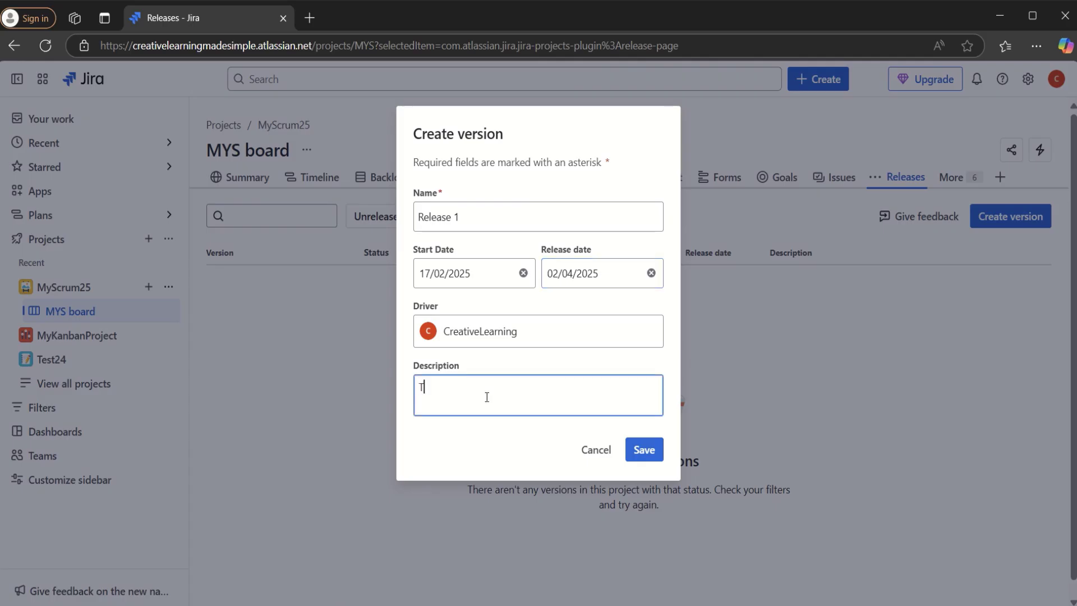
type("his is our Team's first Release.")
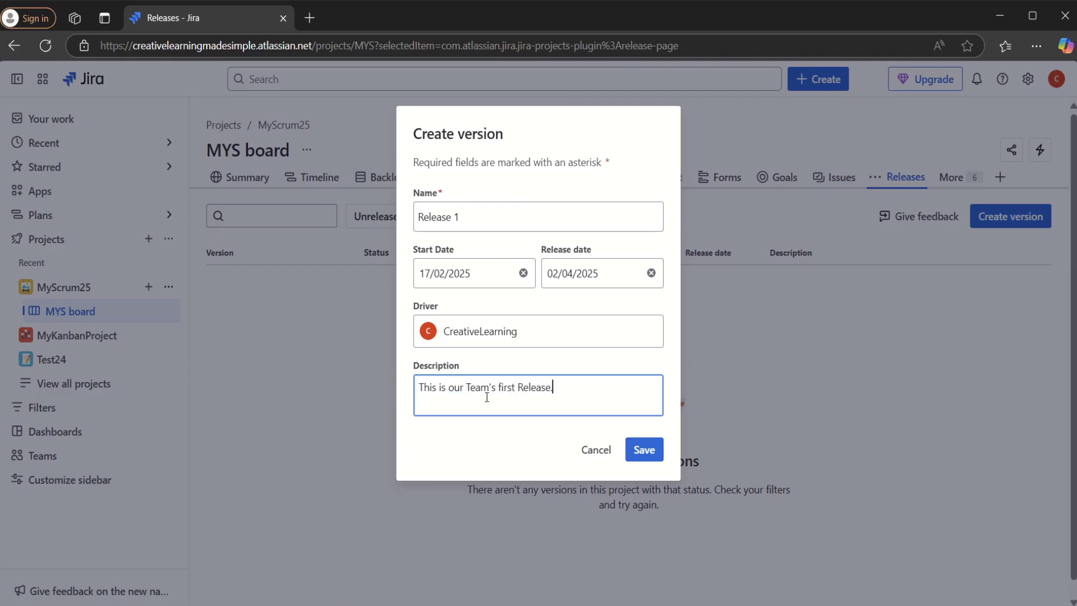
left_click(645, 449)
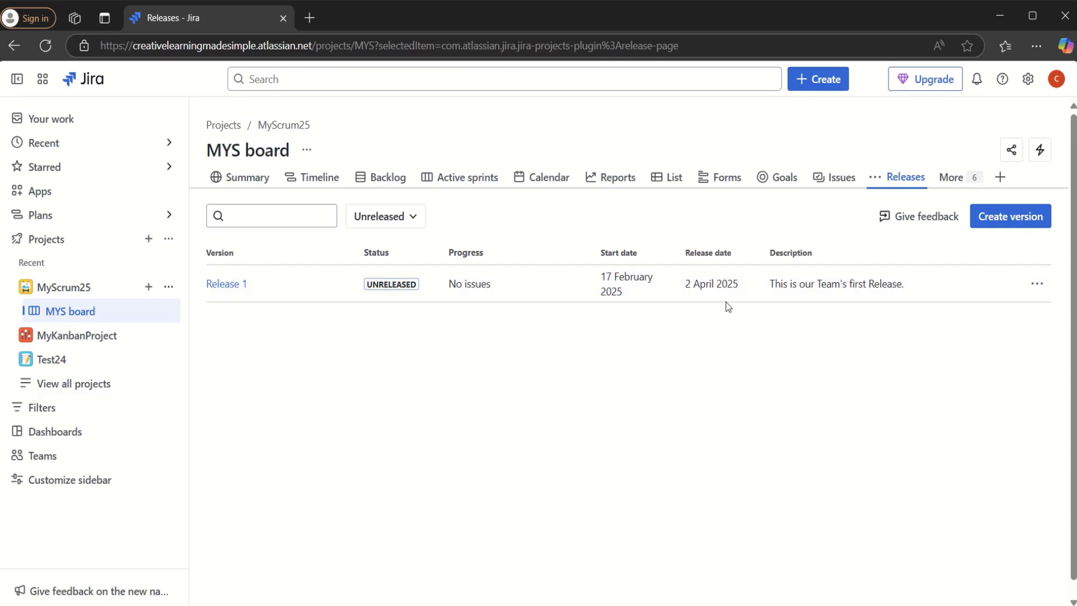
Step: Return to the backlog and reload the page to refresh the list of versions available for filtering
left_click(396, 183)
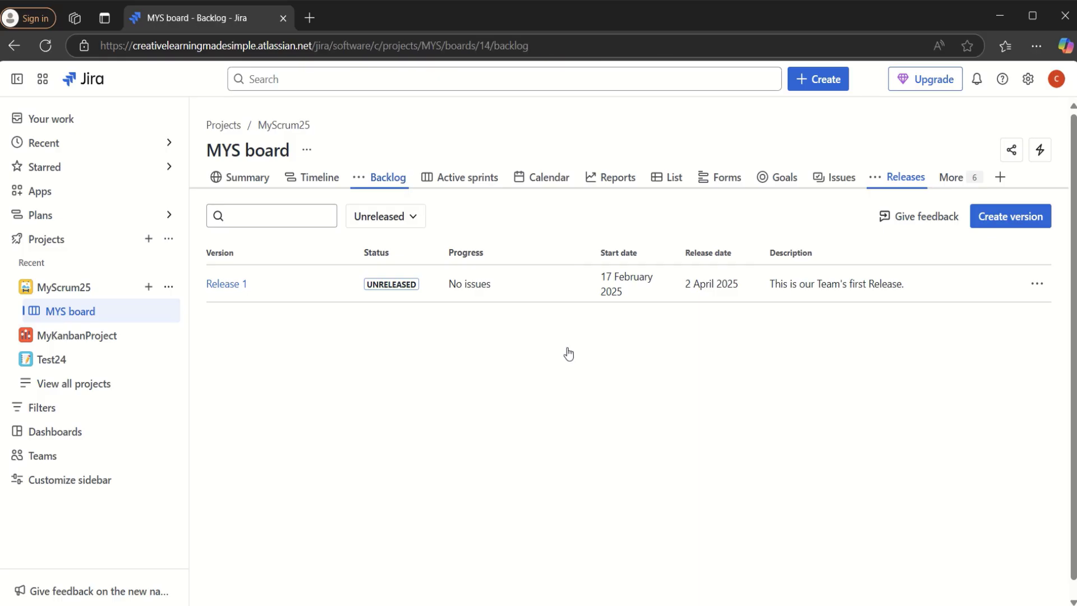
left_click(438, 220)
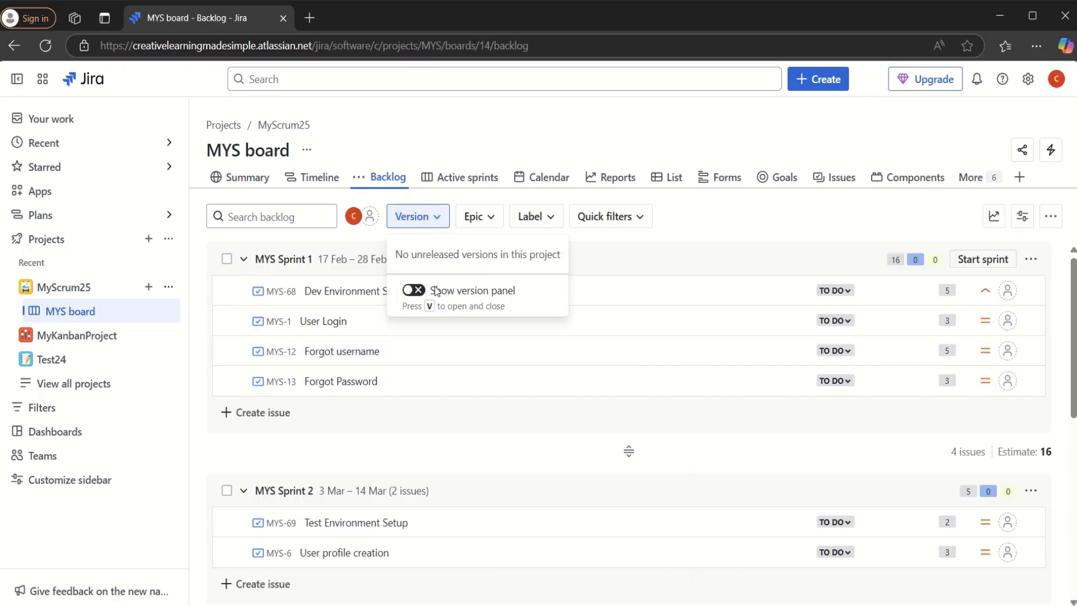
left_click(46, 49)
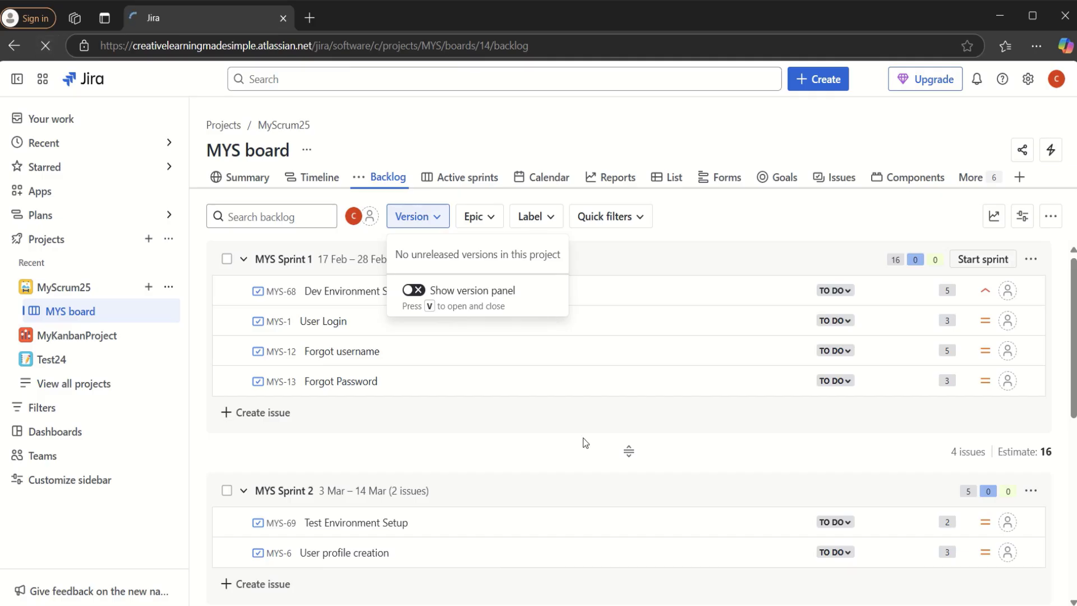
left_click(435, 224)
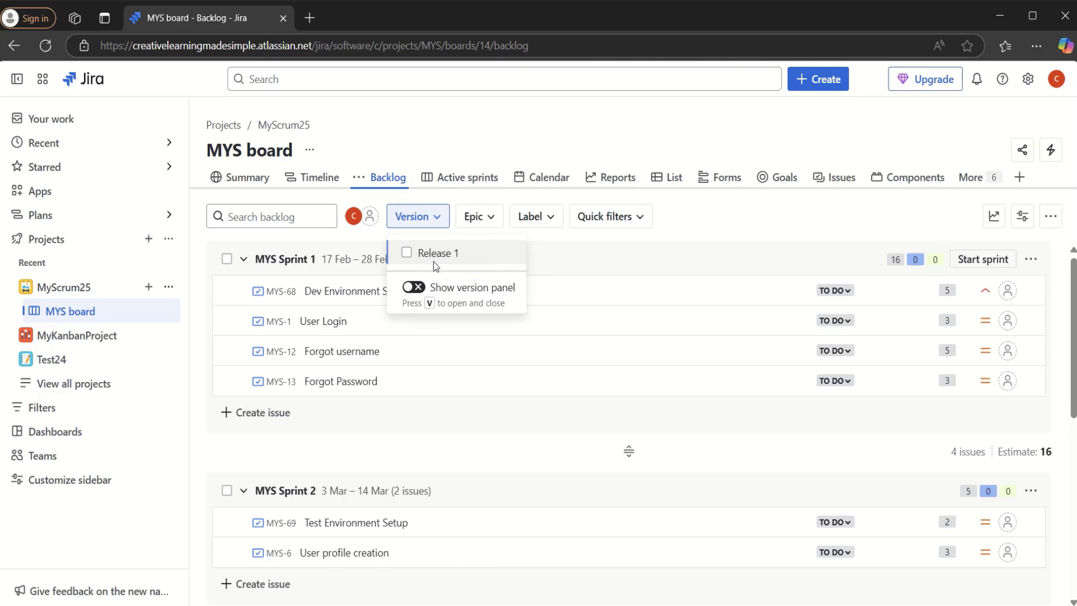
Step: Try filtering the backlog by Release 1 and clear the filter again
left_click(405, 257)
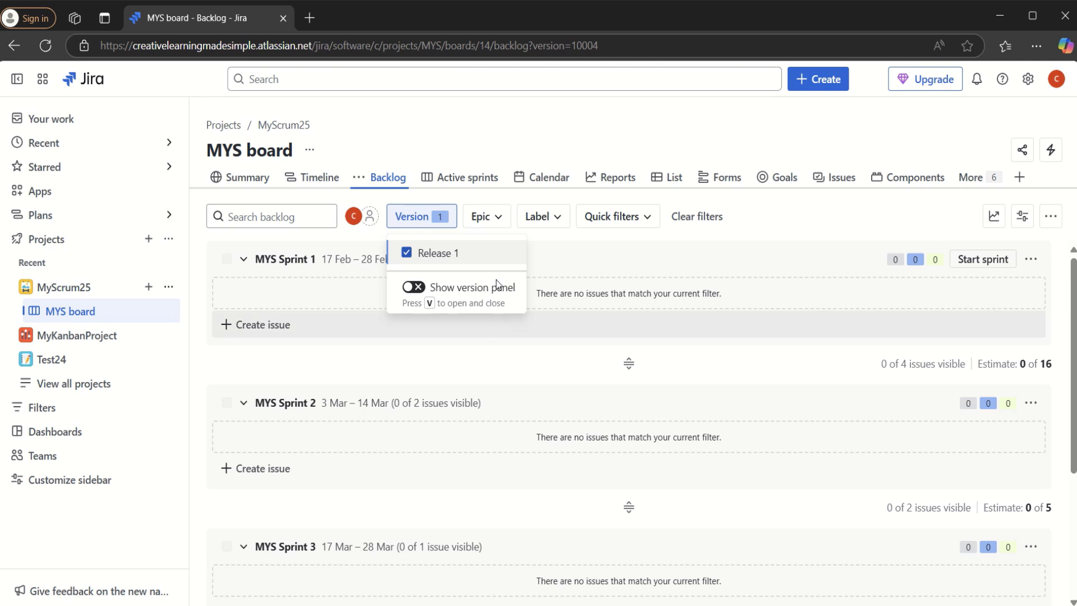
left_click(406, 254)
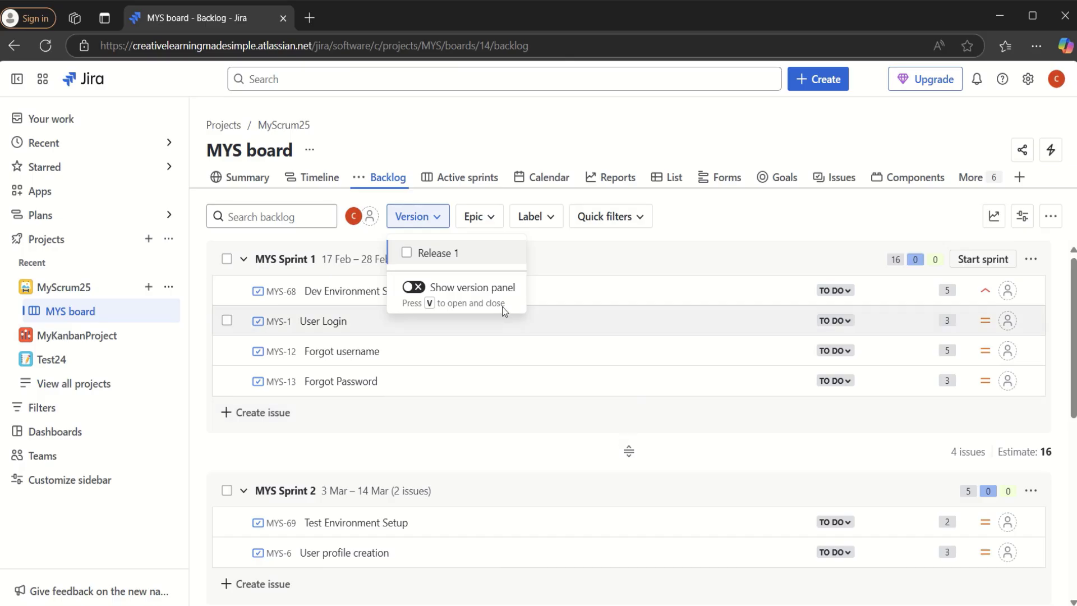
Step: Show the version panel beside the backlog, narrow the project sidebar and expand the Release 1 details
left_click(414, 287)
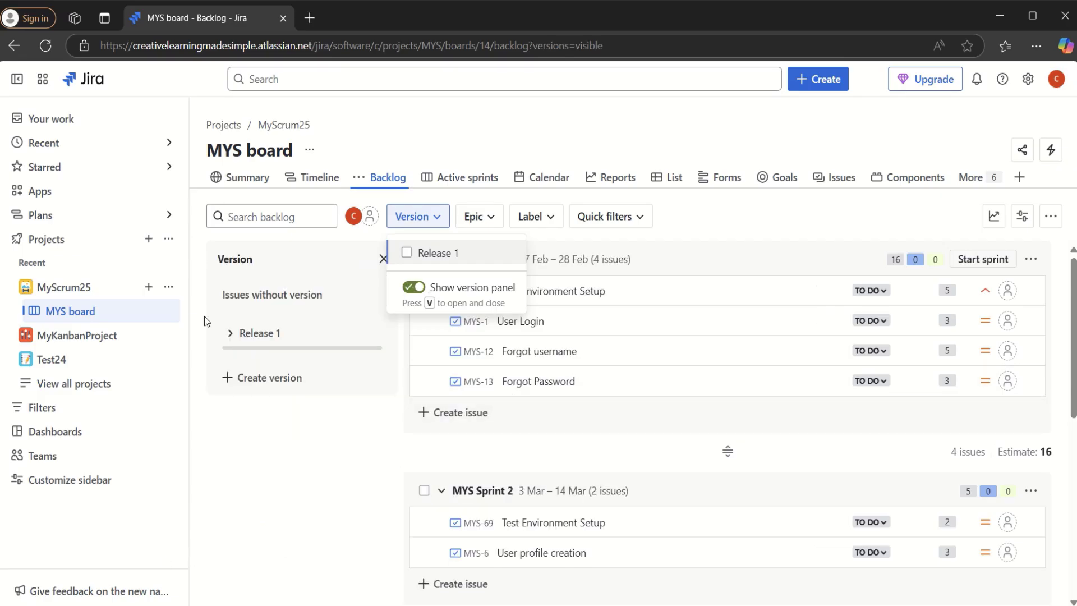
left_click_drag(189, 191, 95, 196)
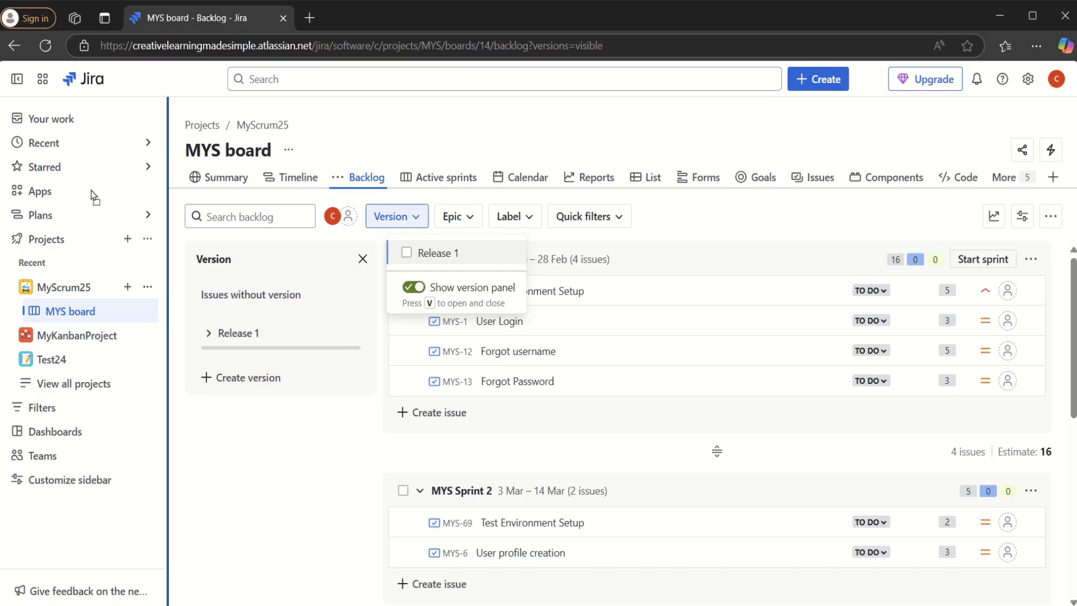
left_click(277, 442)
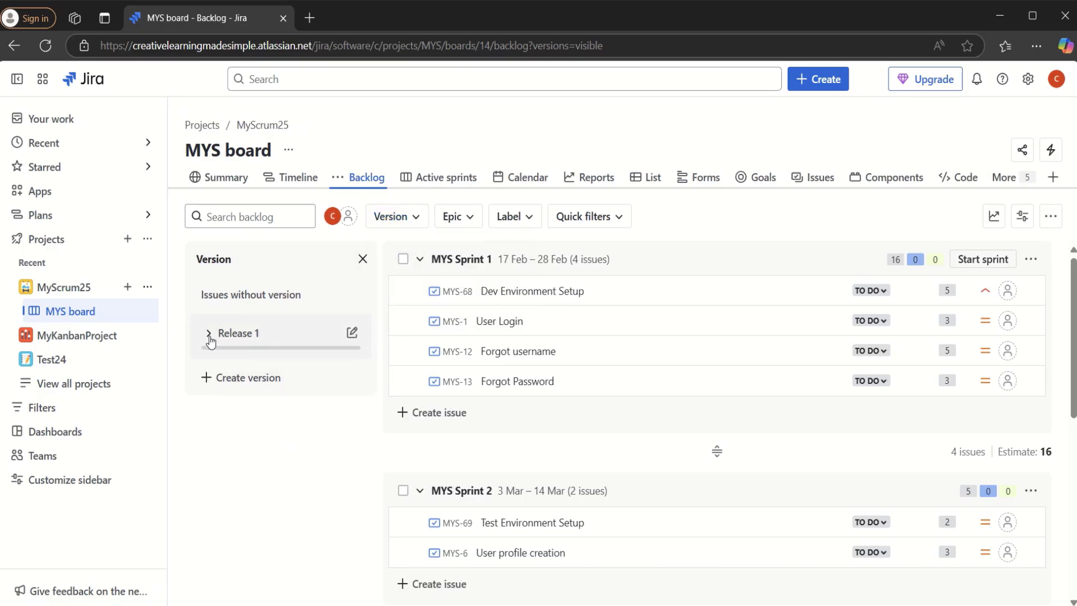
left_click(209, 338)
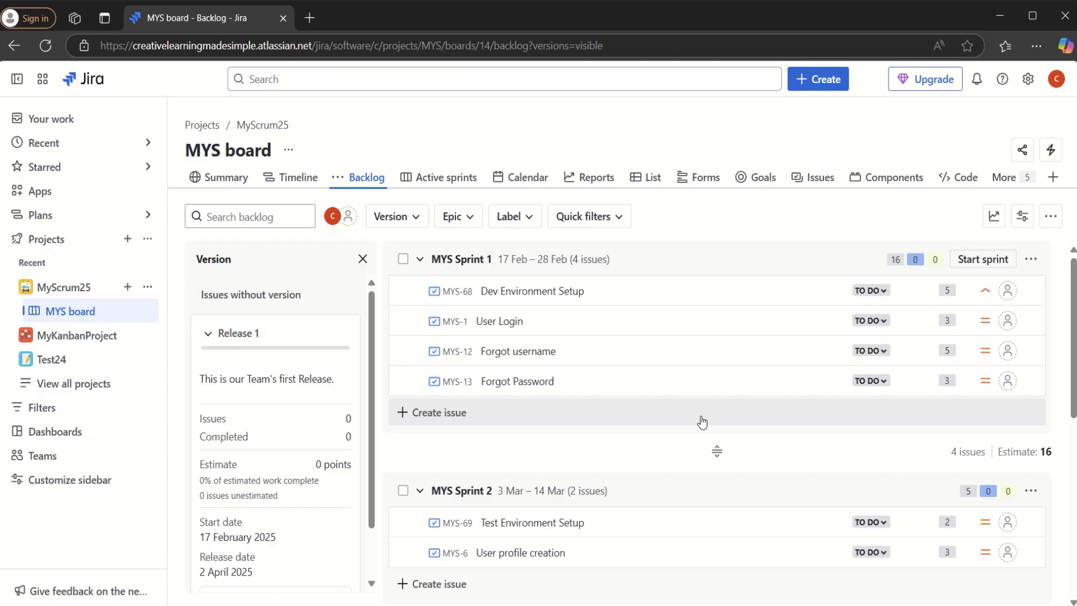
Step: Assign the User Login, Forgot username and Forgot Password issues from MYS Sprint 1 to Release 1
left_click_drag(497, 321, 247, 378)
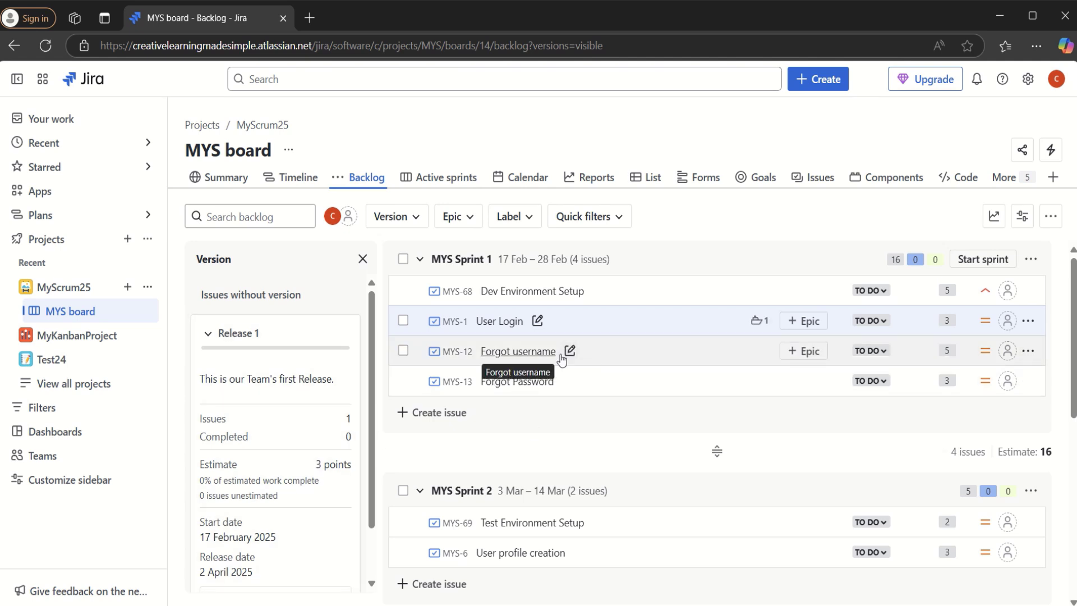
left_click_drag(516, 353, 268, 367)
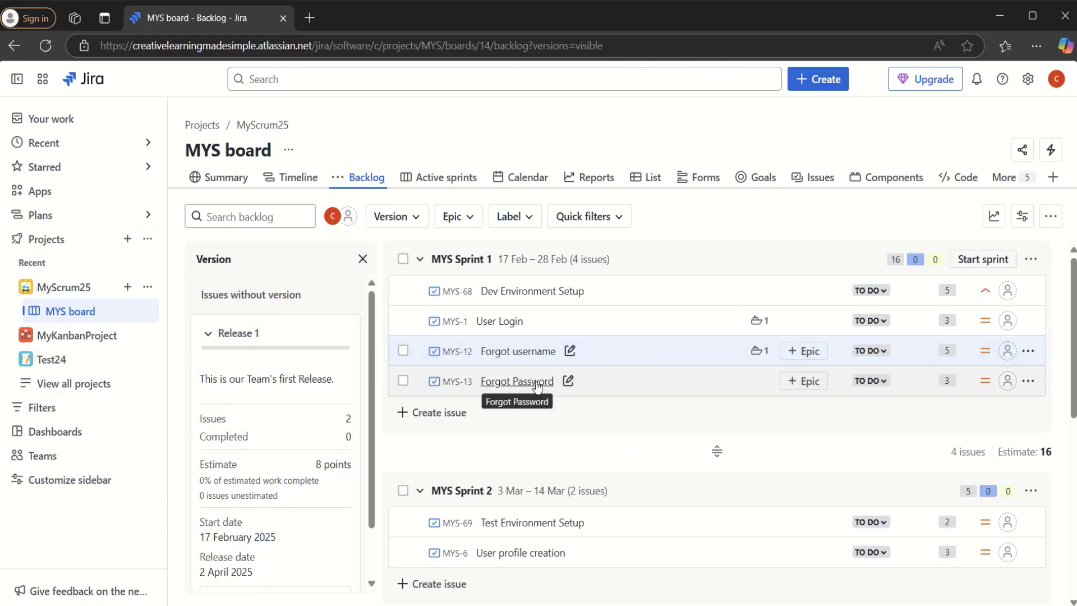
left_click_drag(537, 386, 289, 367)
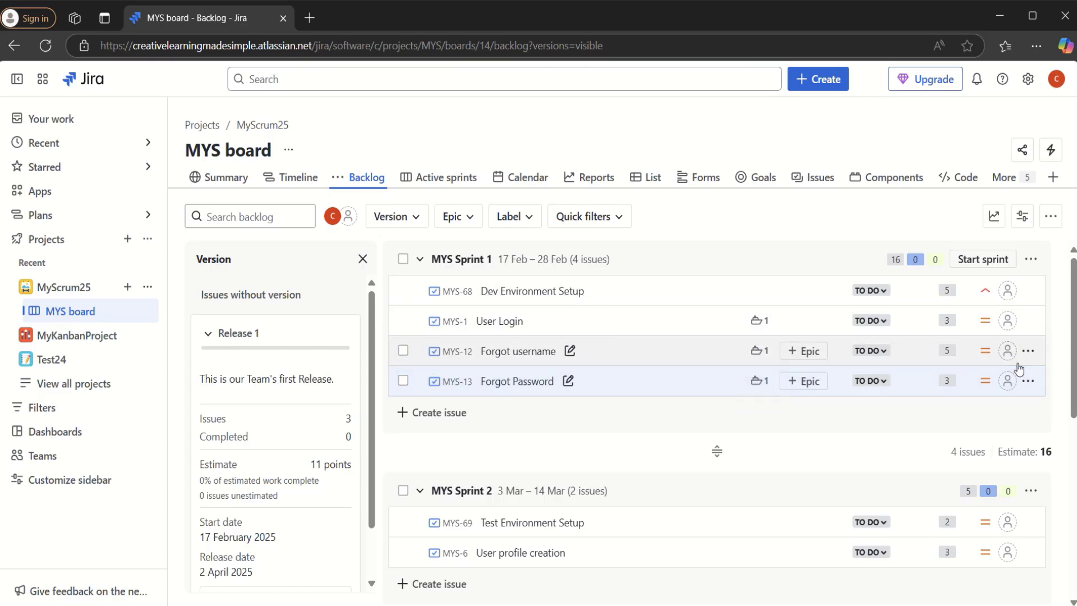
Step: Assign the User profile creation issue (MYS-6) from MYS Sprint 2 to Release 1
scroll(1072, 351, "down", 3)
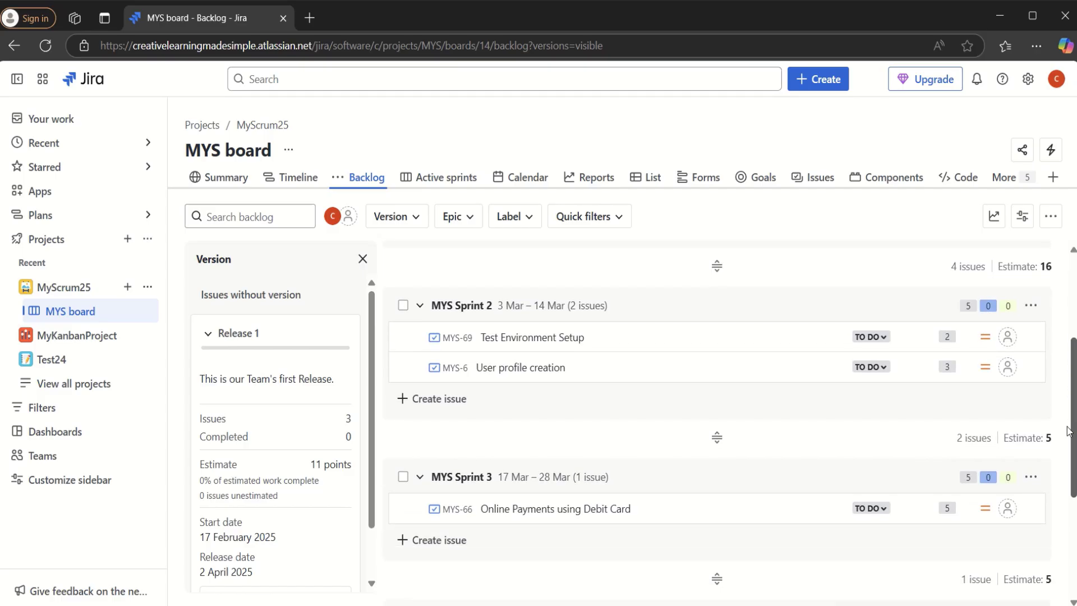
left_click_drag(512, 368, 236, 366)
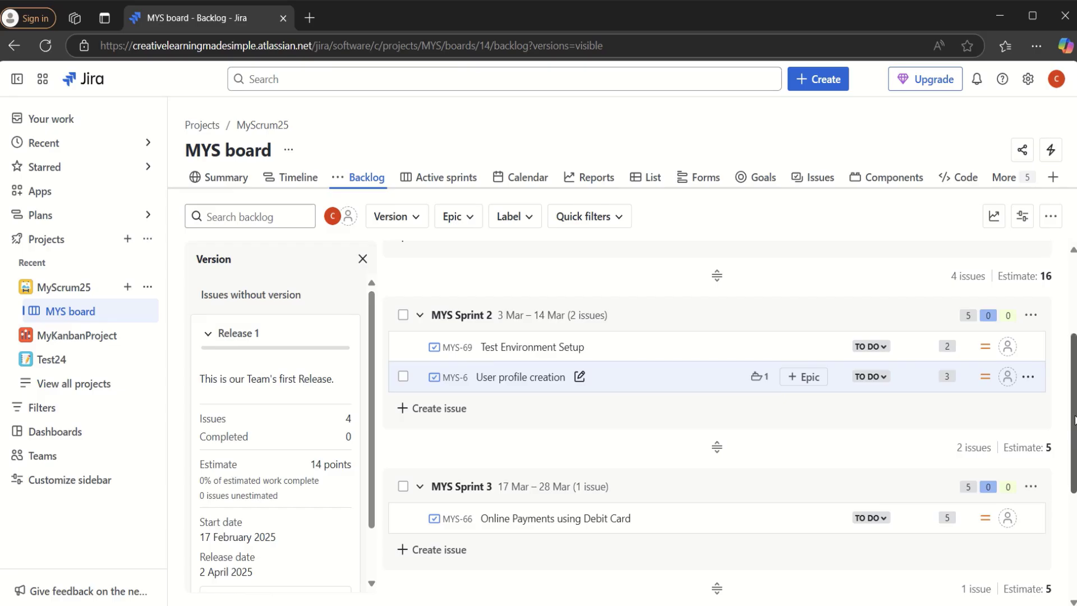
scroll(1065, 493, "down", 3)
scroll(1066, 492, "down", 1)
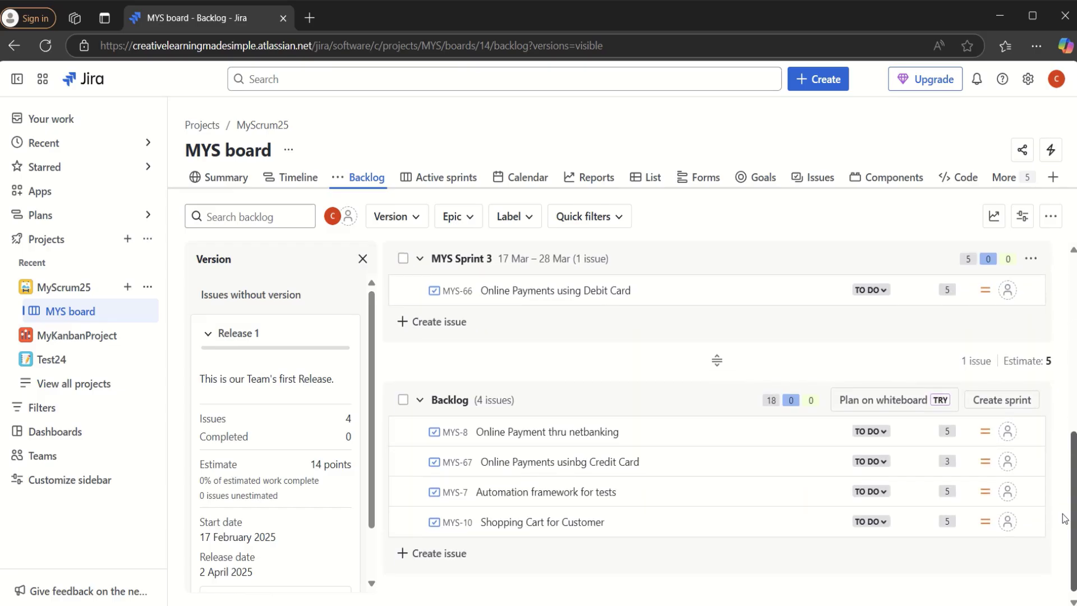
Step: Assign the Online Payments using Debit Card issue (MYS-66) from MYS Sprint 3 to Release 1
scroll(1064, 492, "up", 1)
scroll(1064, 492, "up", 1)
scroll(1062, 482, "down", 1)
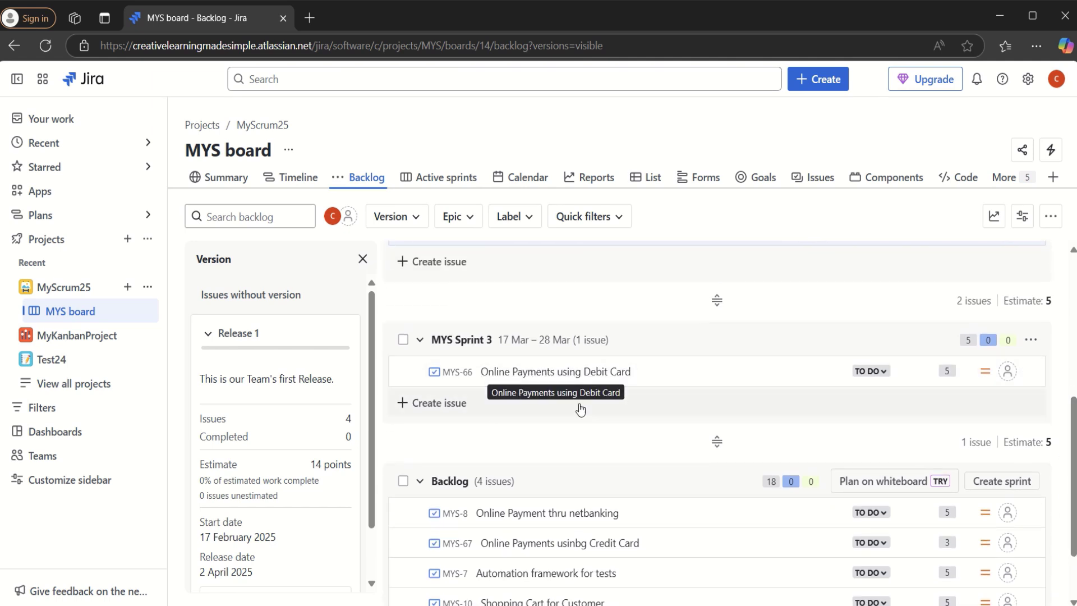
left_click_drag(537, 376, 218, 354)
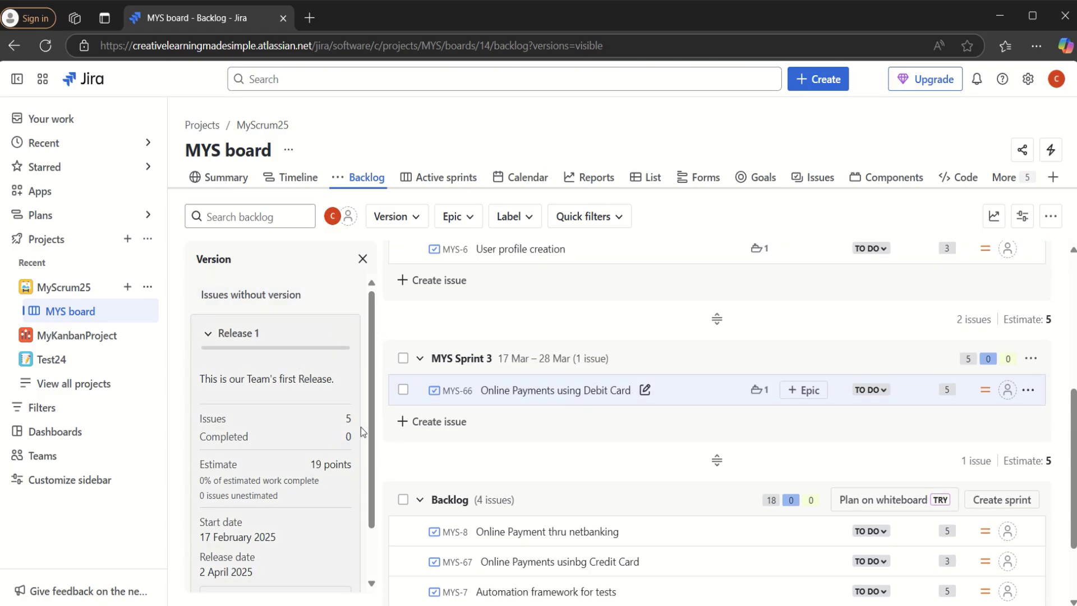
mouse_move(247, 353)
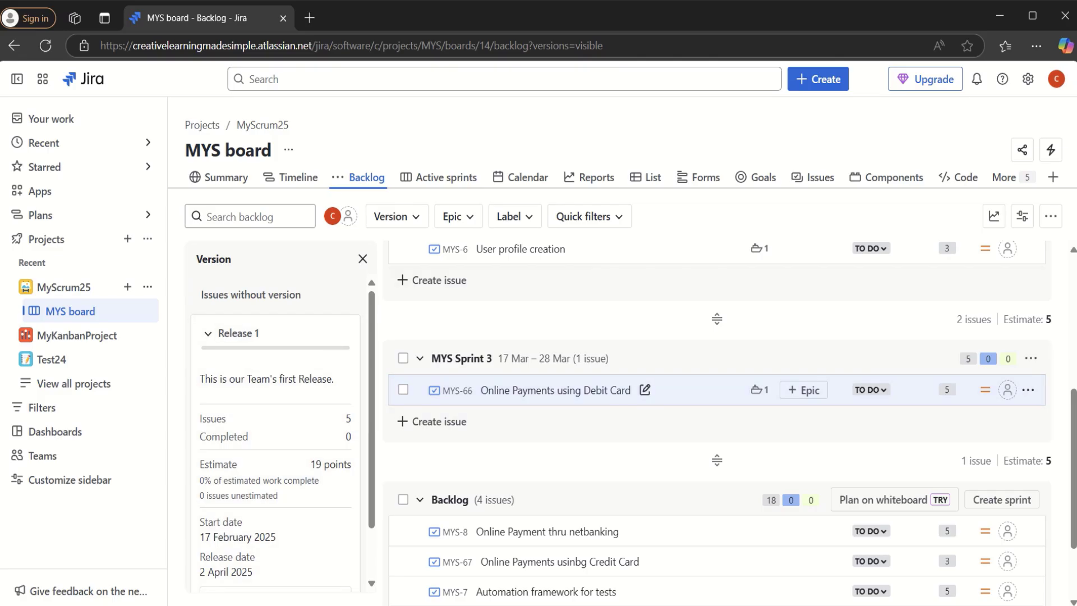
Step: Open Release 1 from the project's releases and examine the list of issues assigned to it
left_click(1004, 187)
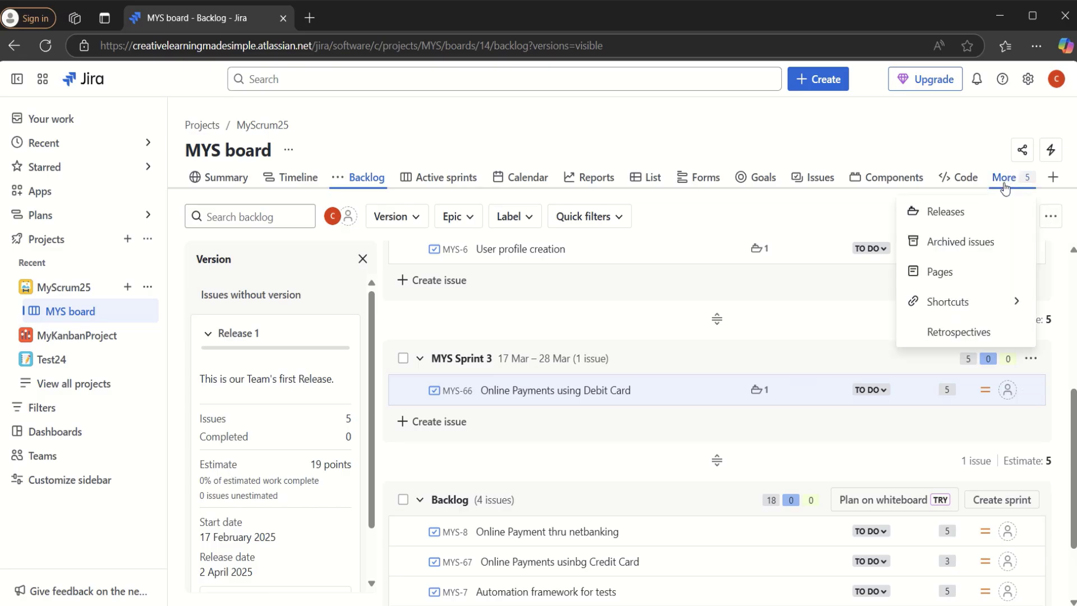
left_click(954, 212)
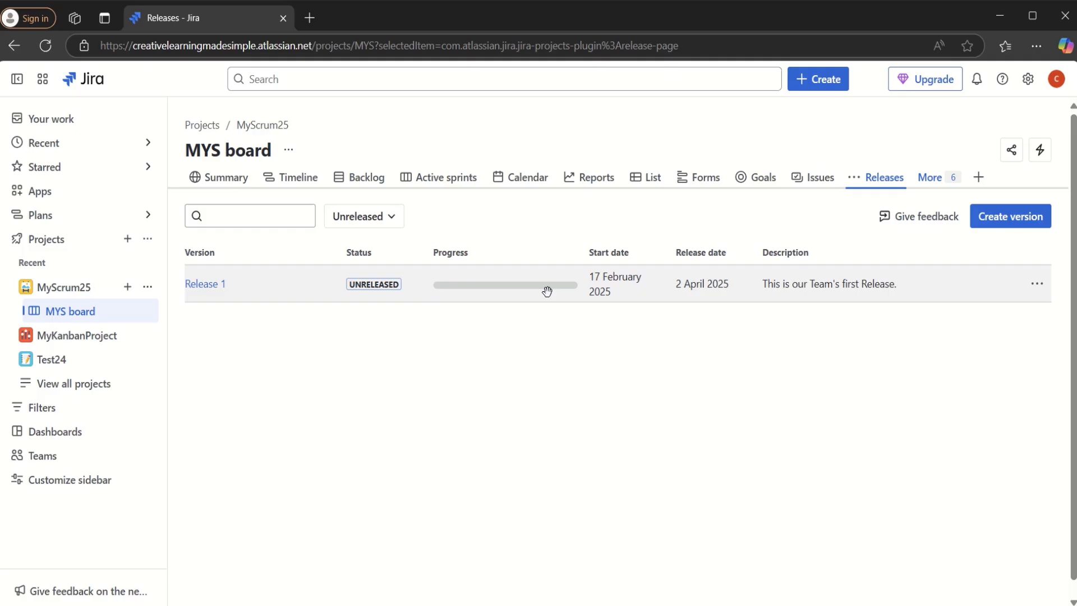
left_click(213, 290)
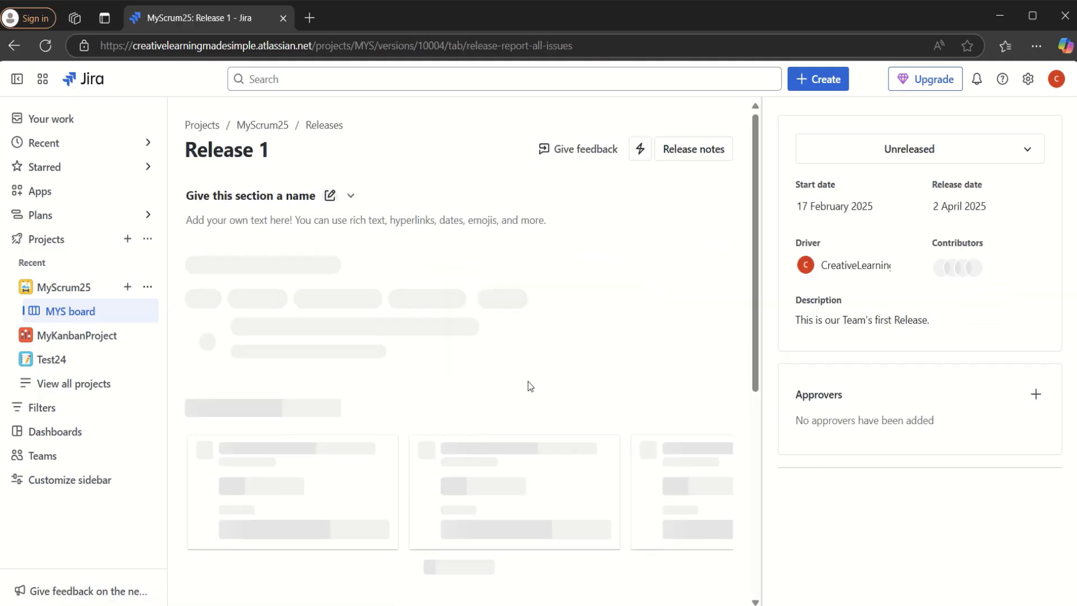
left_click_drag(755, 264, 748, 448)
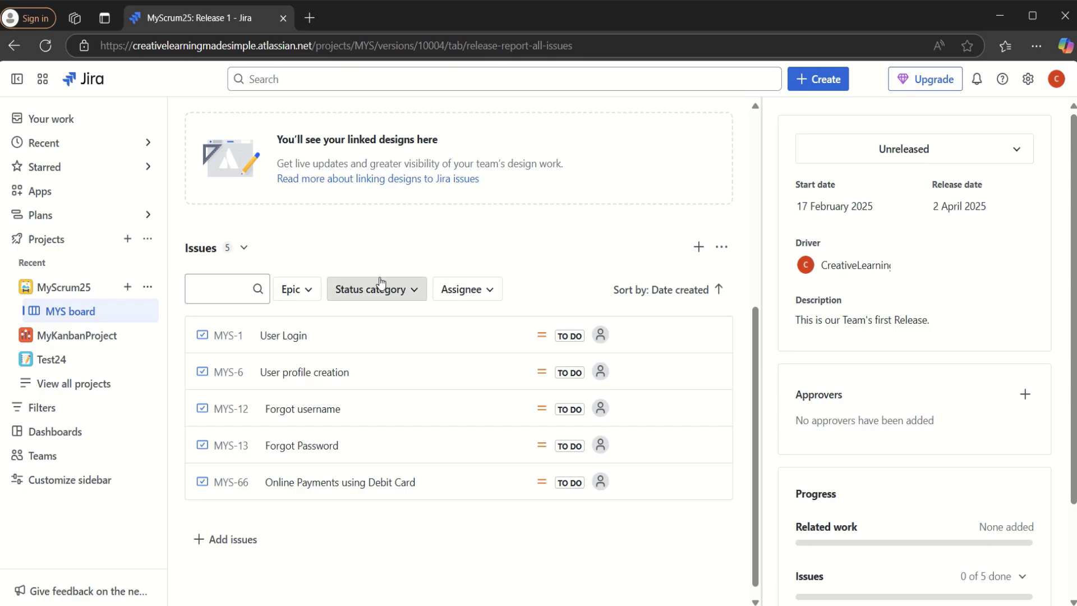
Step: Return to the MYS board backlog and set the User Login and Forgot username issues in MYS Sprint 1 to Done
left_click(85, 312)
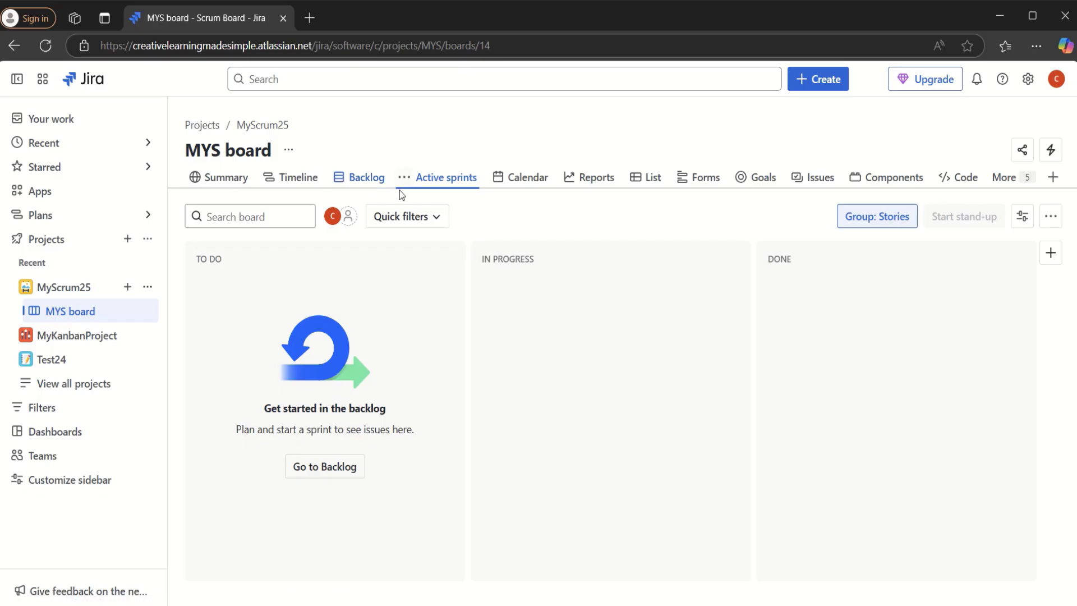
left_click(366, 179)
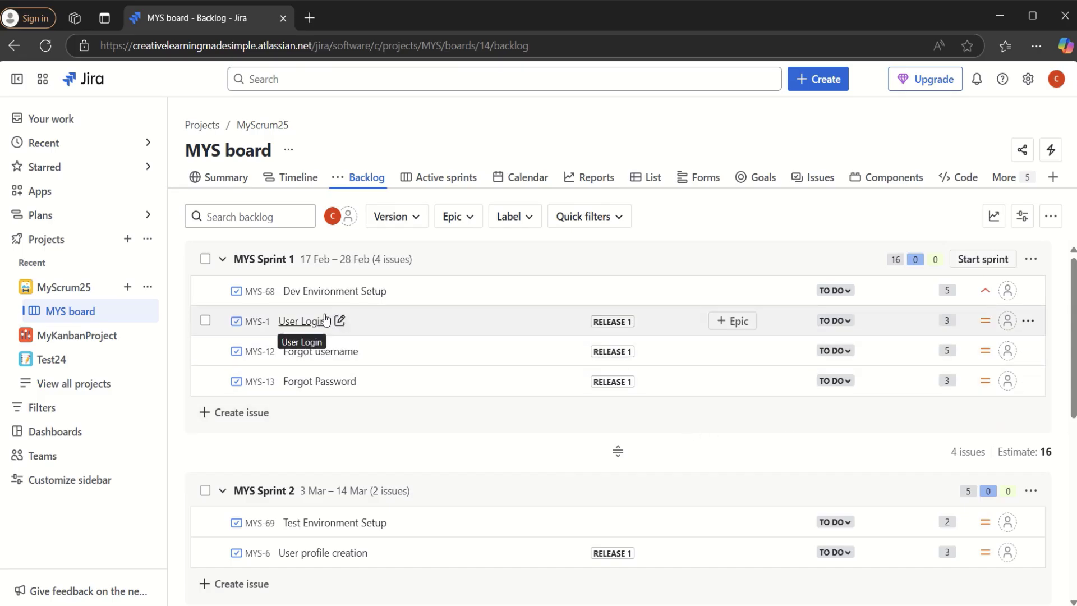
left_click(848, 328)
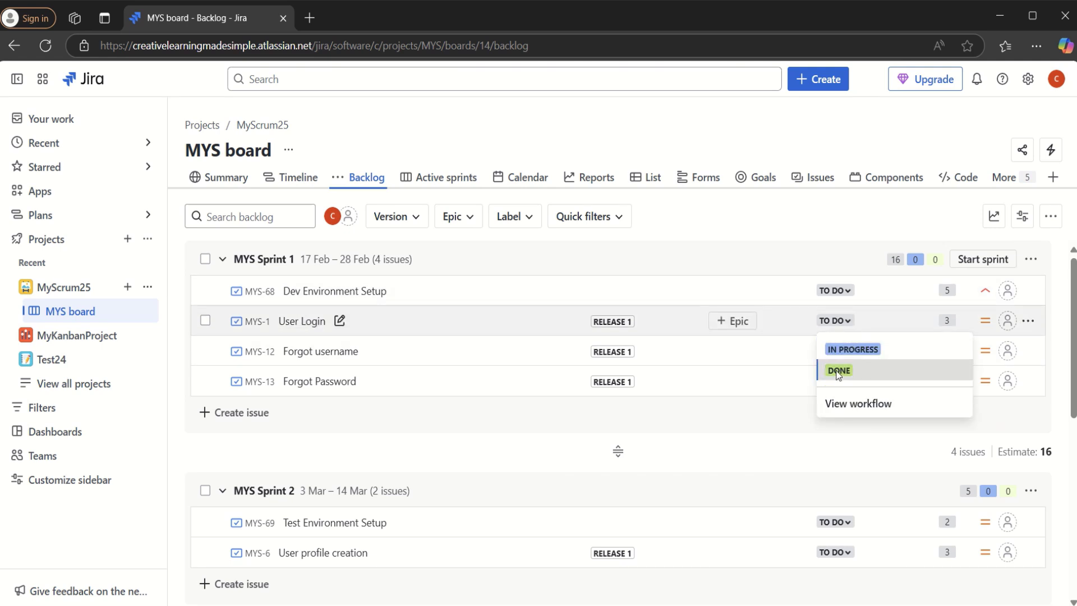
left_click(836, 372)
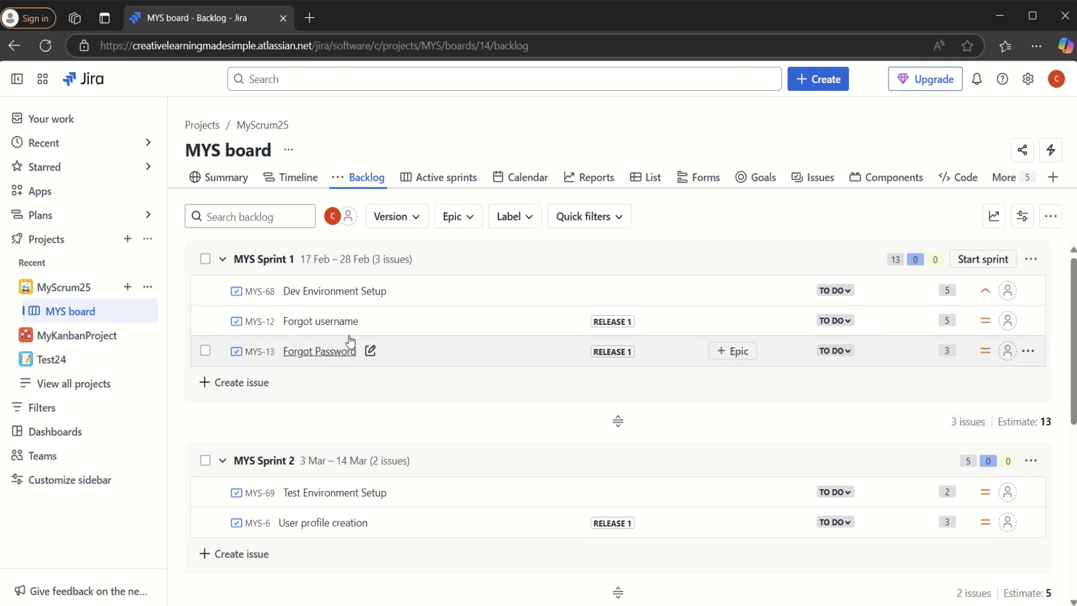
left_click(844, 322)
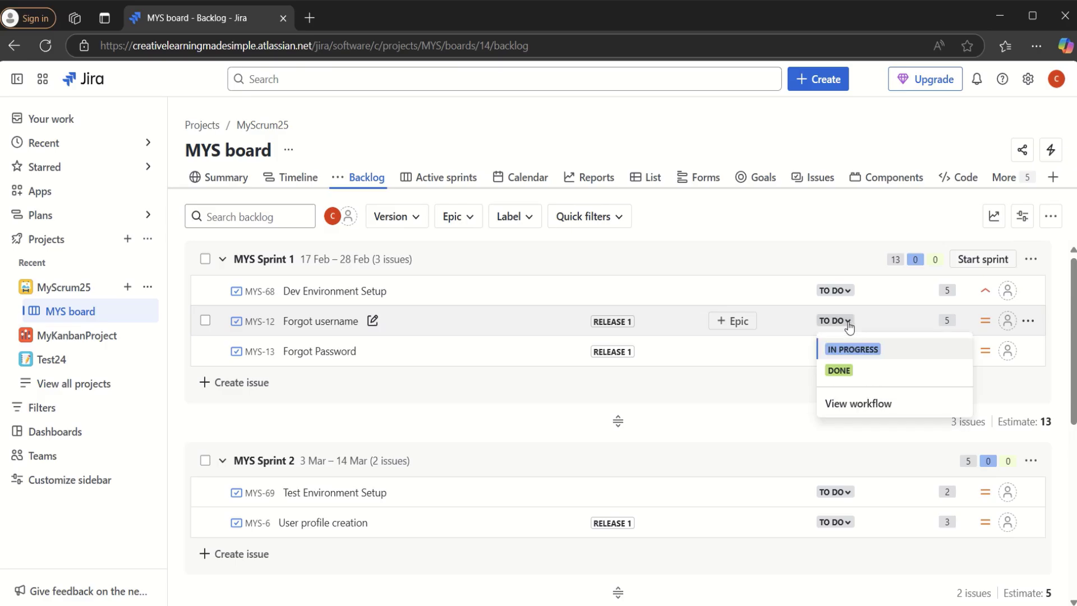
left_click(839, 371)
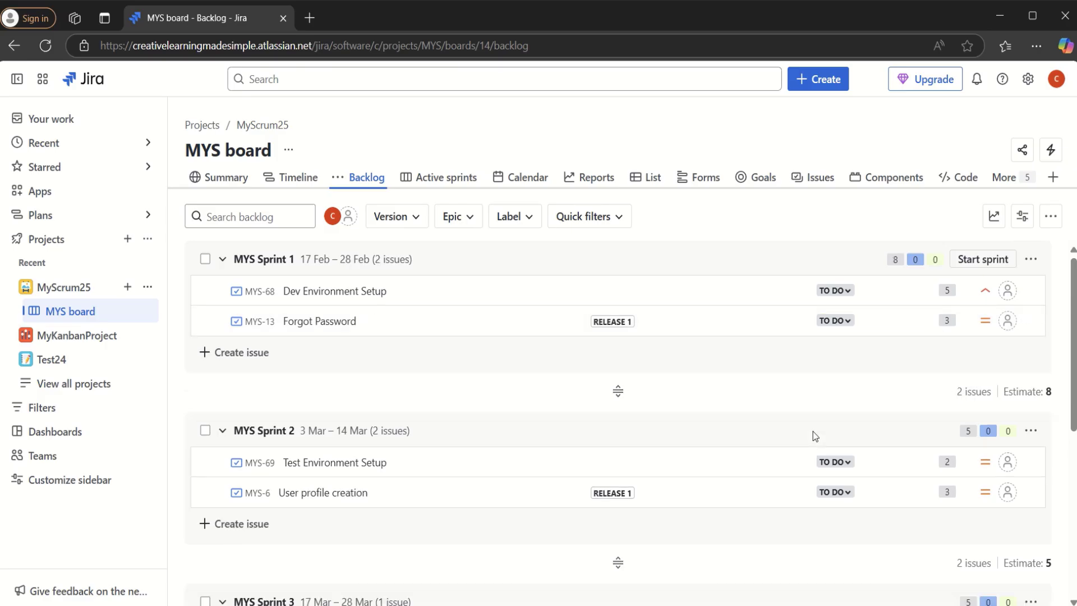
Step: Refresh the project's releases to check the Release 1 progress, and review the statuses of its issues
left_click(1005, 178)
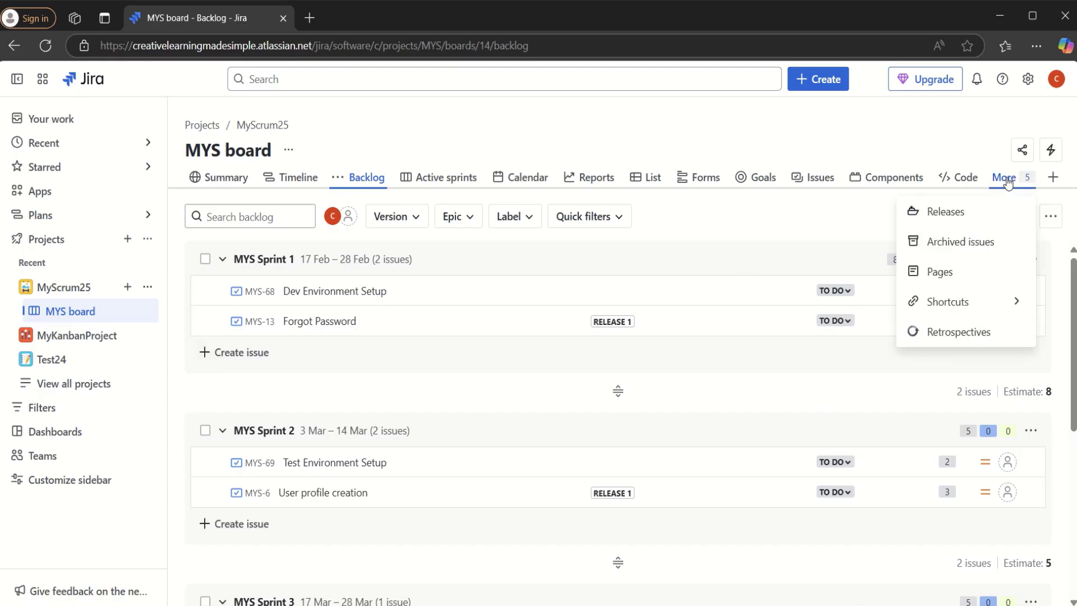
left_click(948, 212)
left_click(45, 45)
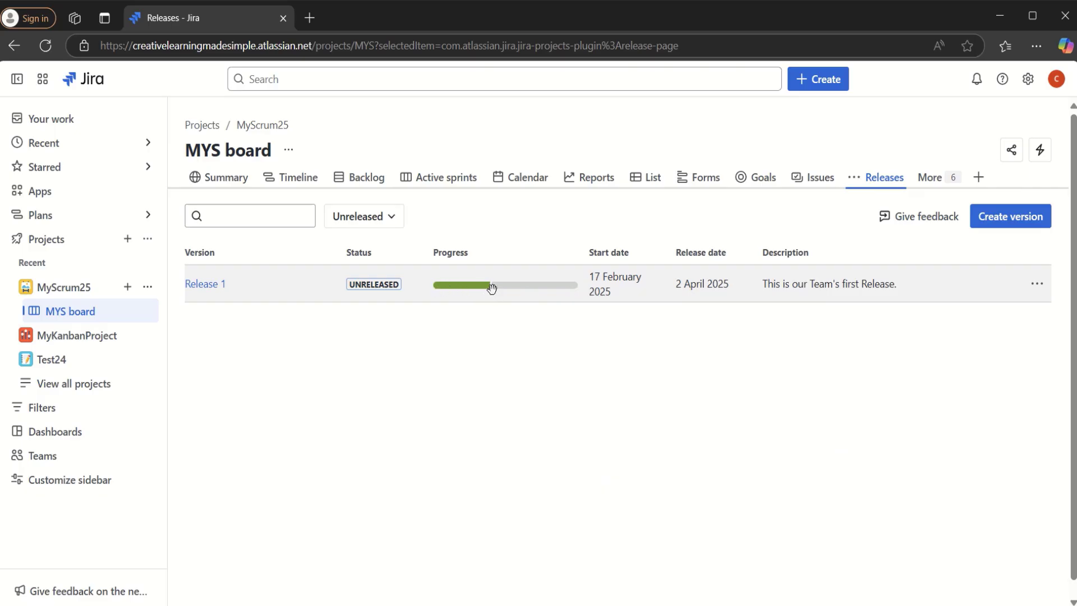
left_click(210, 289)
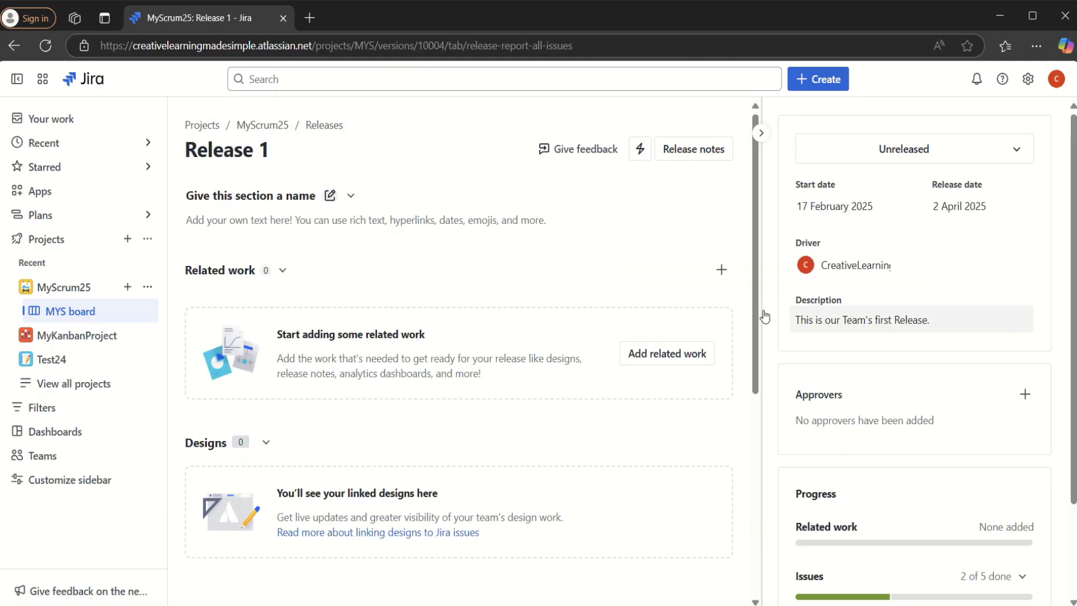
left_click_drag(755, 301, 752, 506)
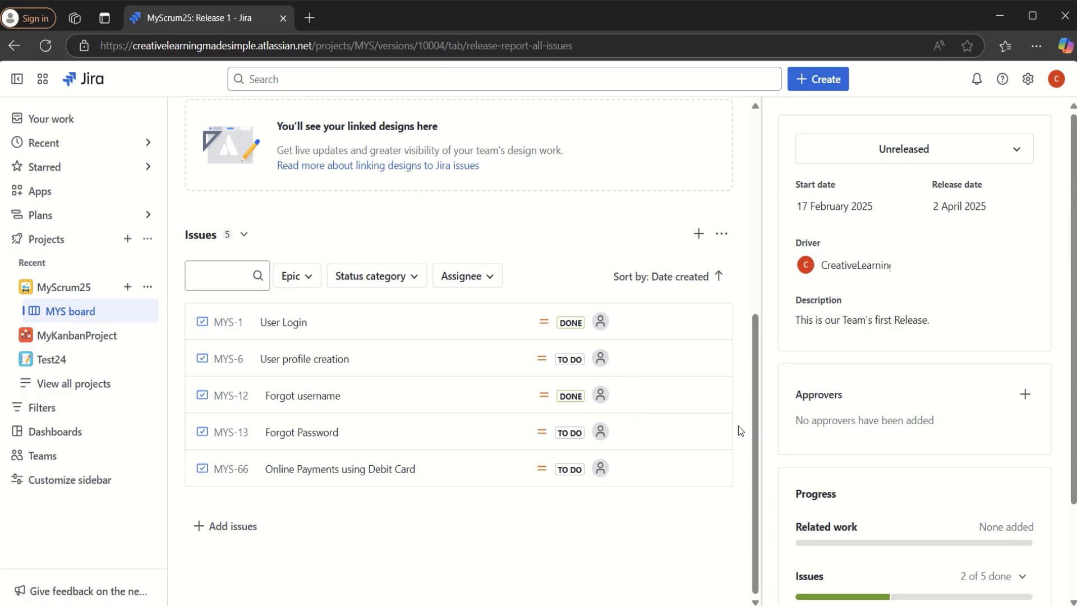
Step: Go back from the Release 1 page to the backlog of the MYS board
left_click(88, 317)
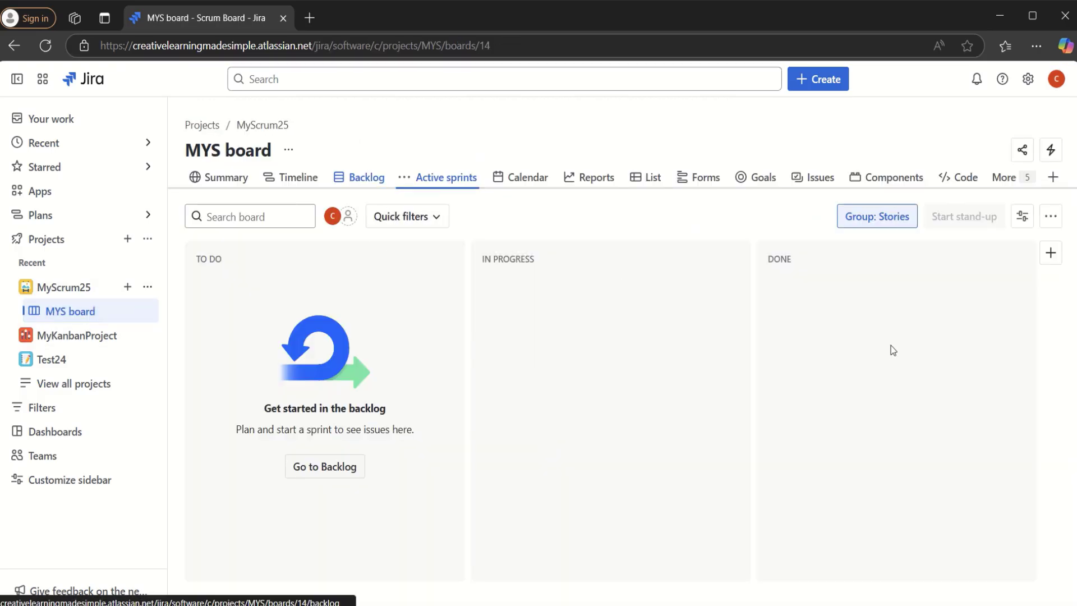
left_click(366, 177)
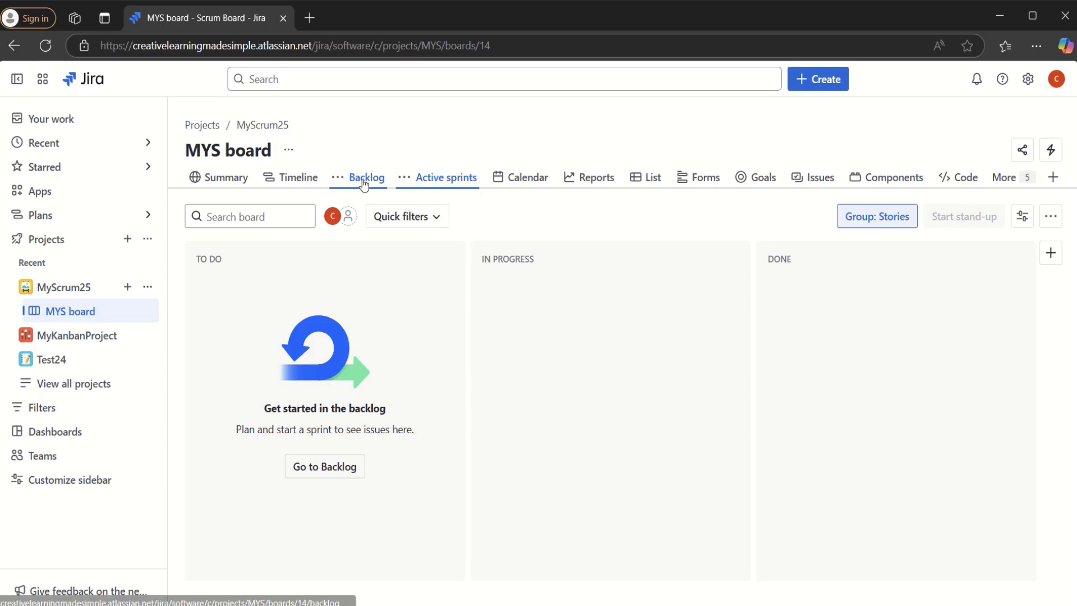